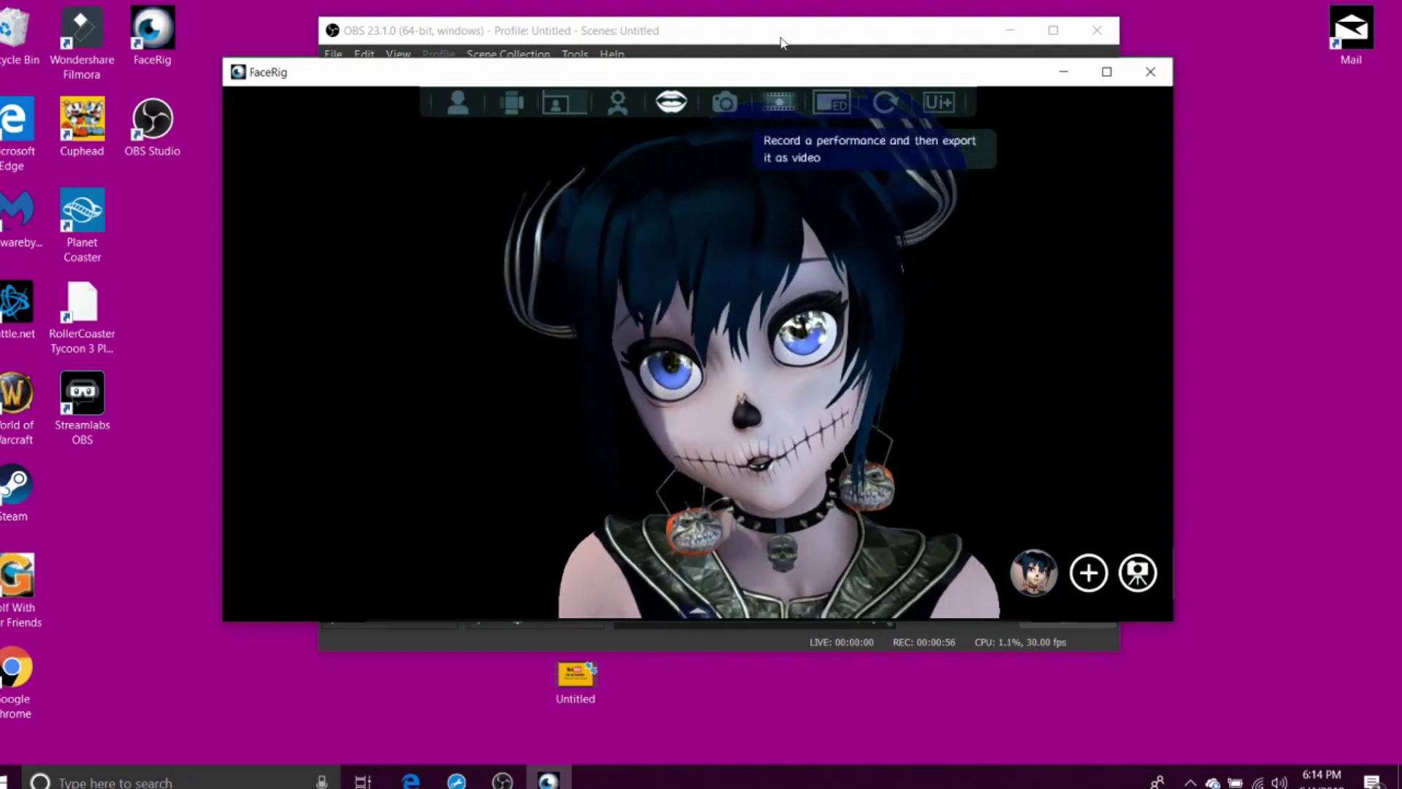
Switch between the FaceRig and OBS windows, finishing with OBS's Display Capture source selected
left_click(782, 54)
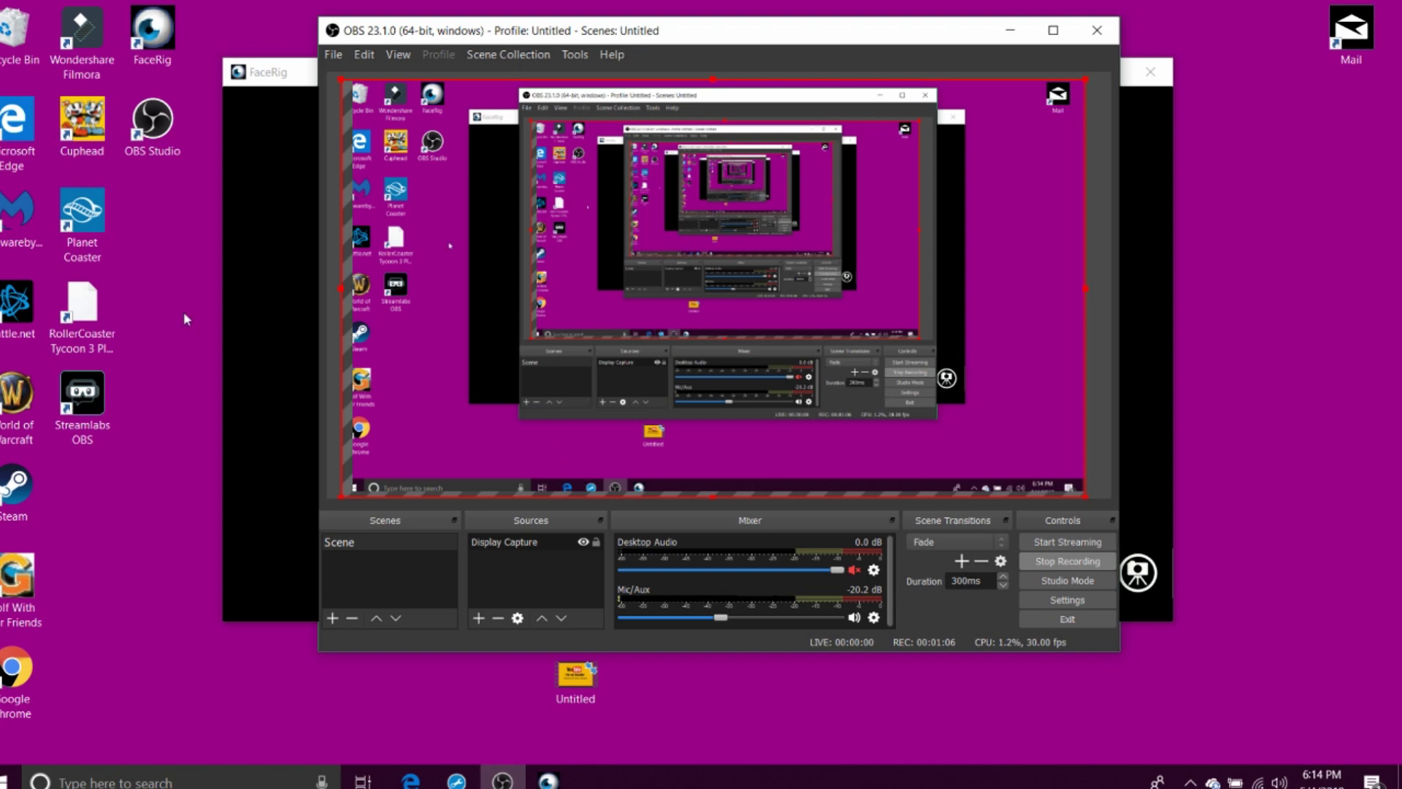
left_click(258, 278)
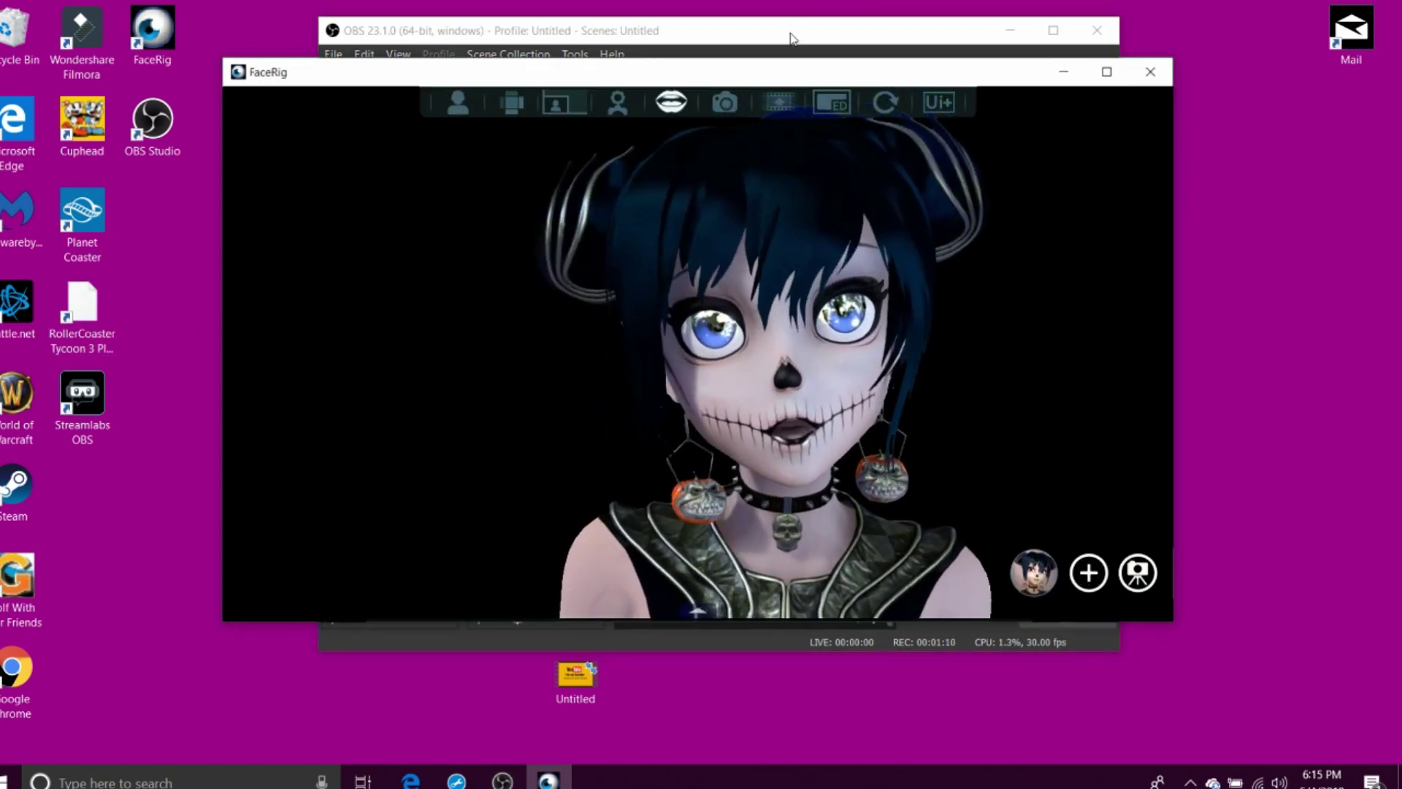
left_click(791, 37)
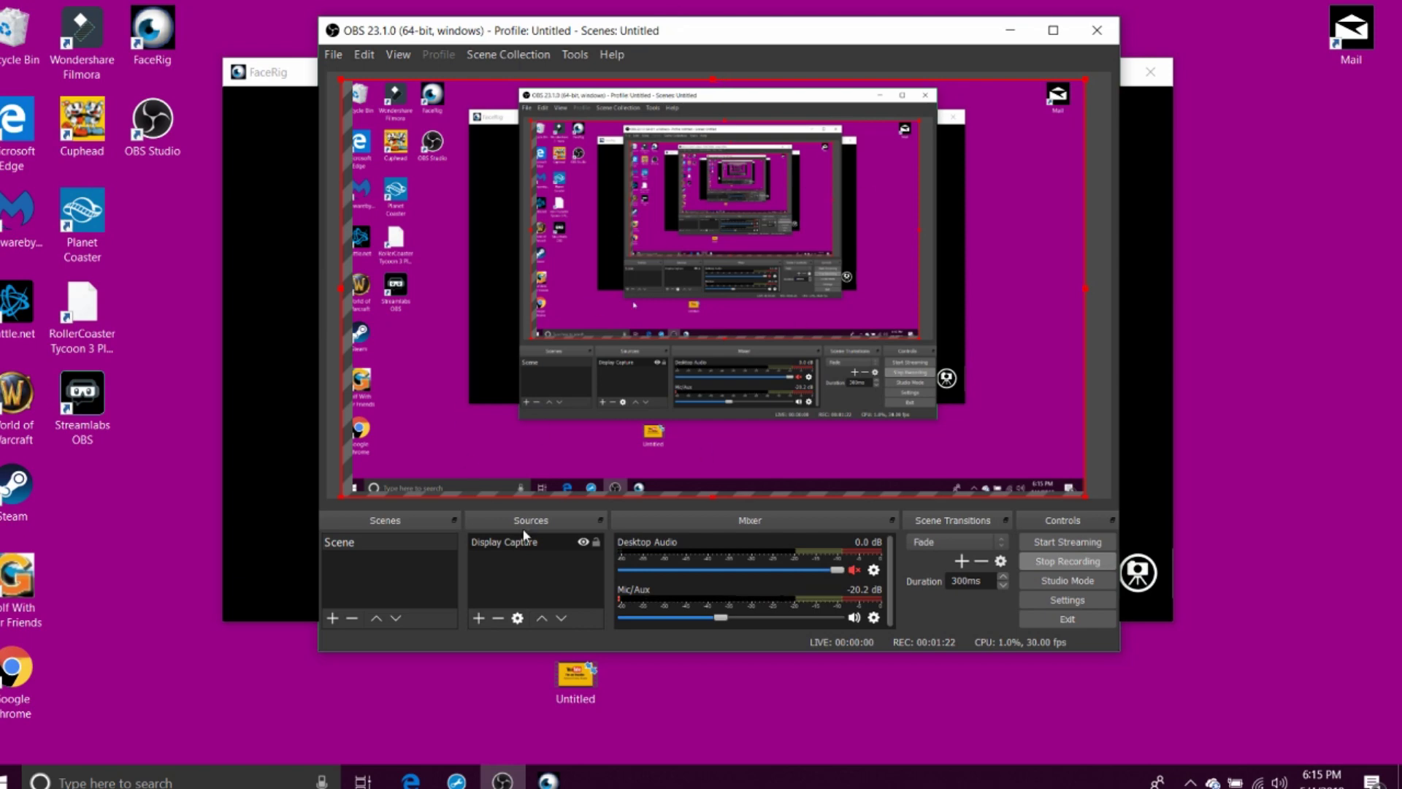
left_click(287, 361)
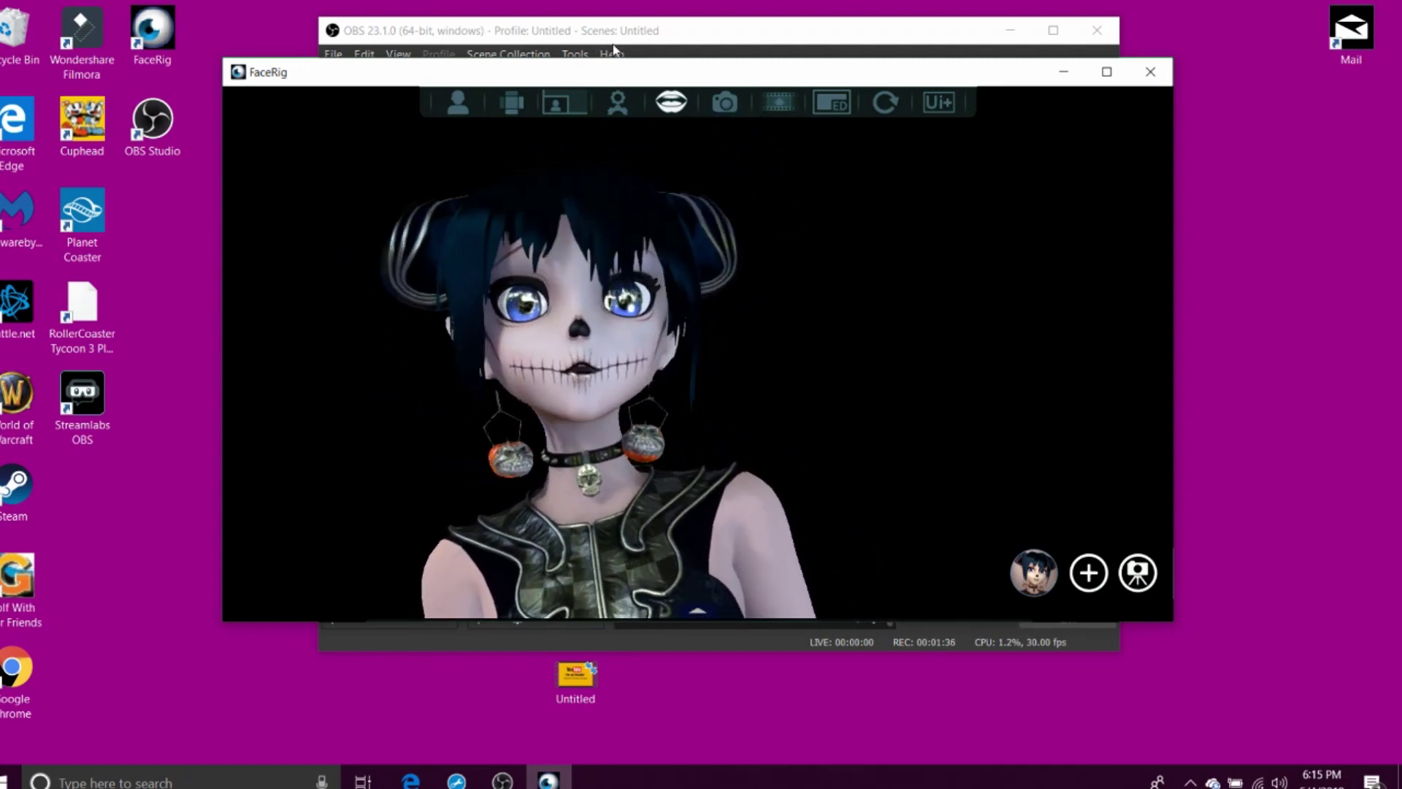
left_click(613, 50)
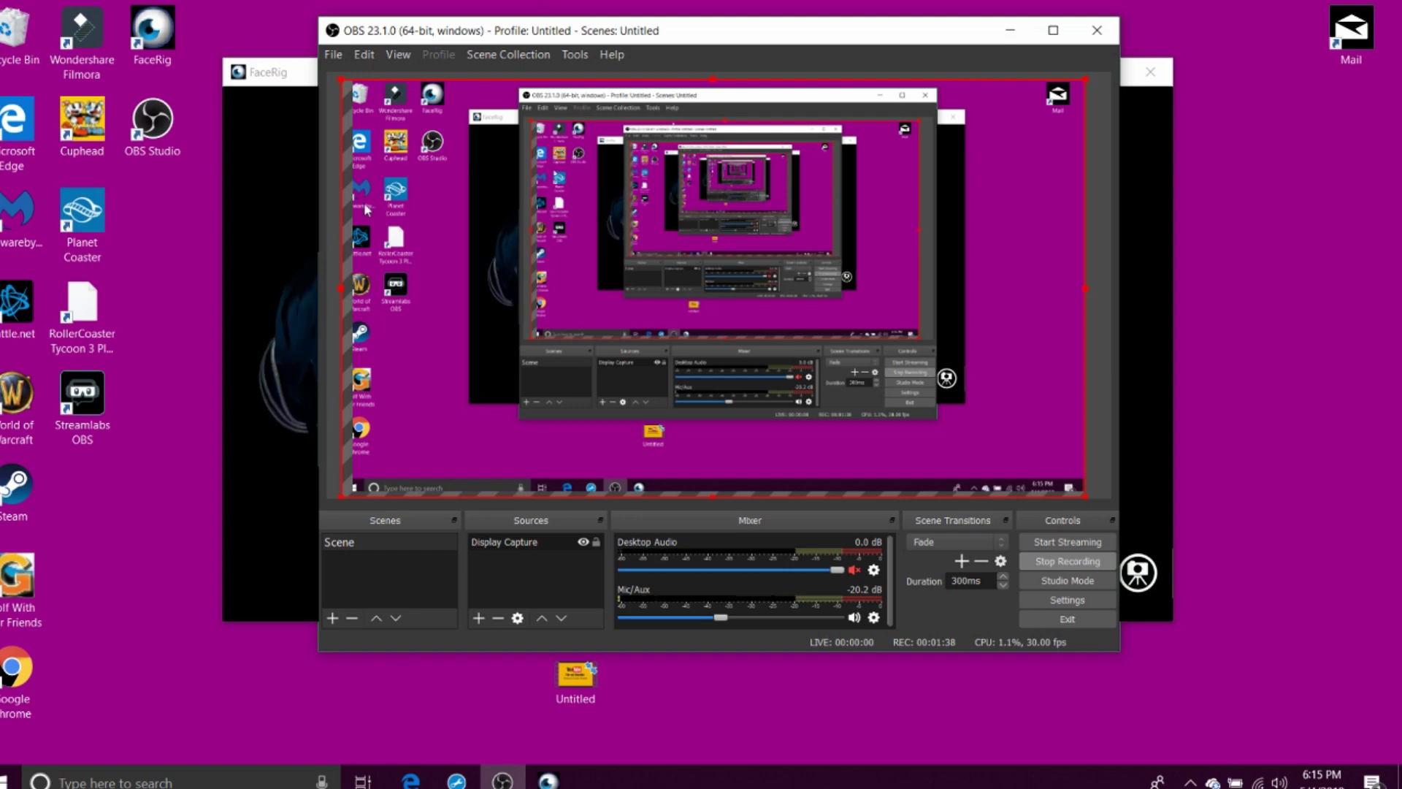
left_click(522, 547)
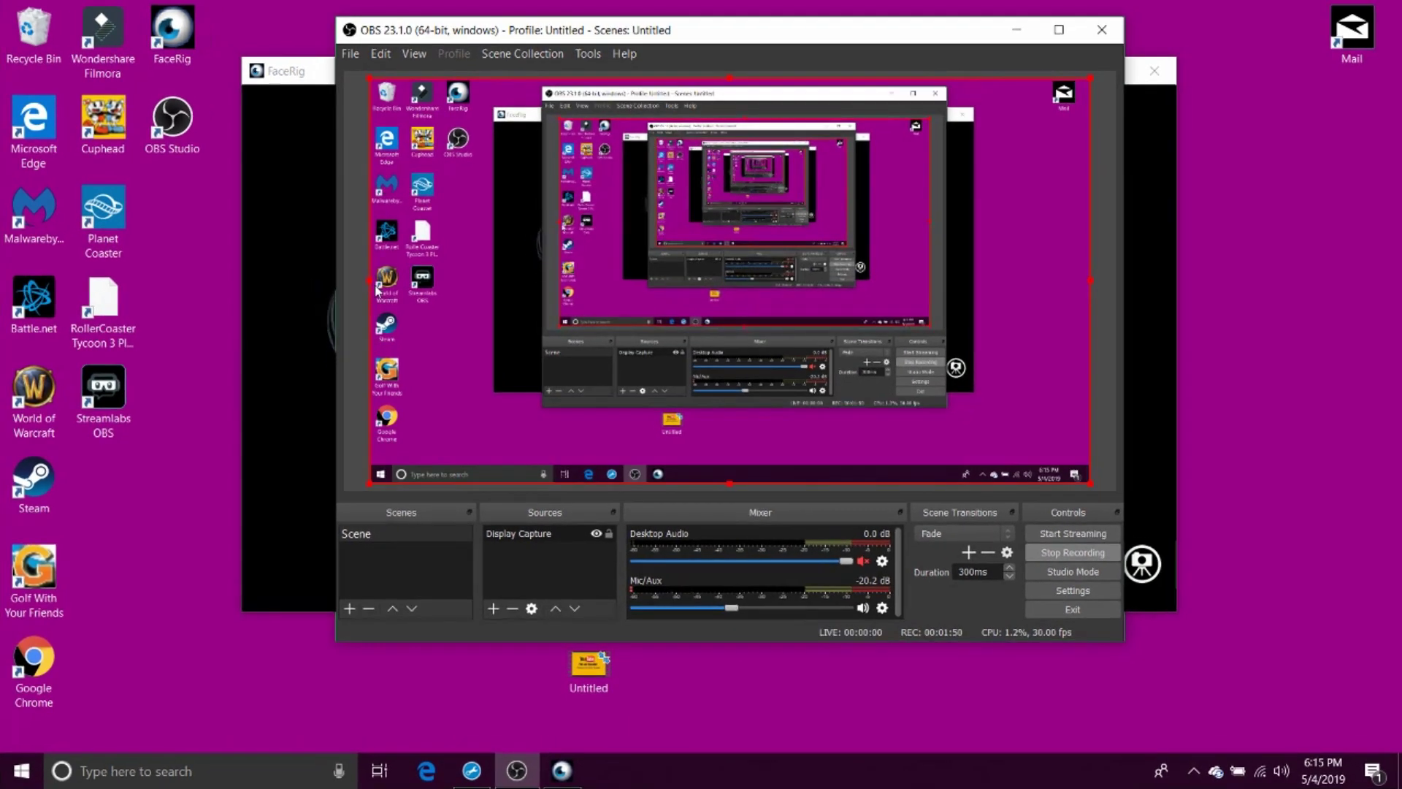
Add an Image source named Image above Display Capture, leaving its image file unset
left_click(494, 608)
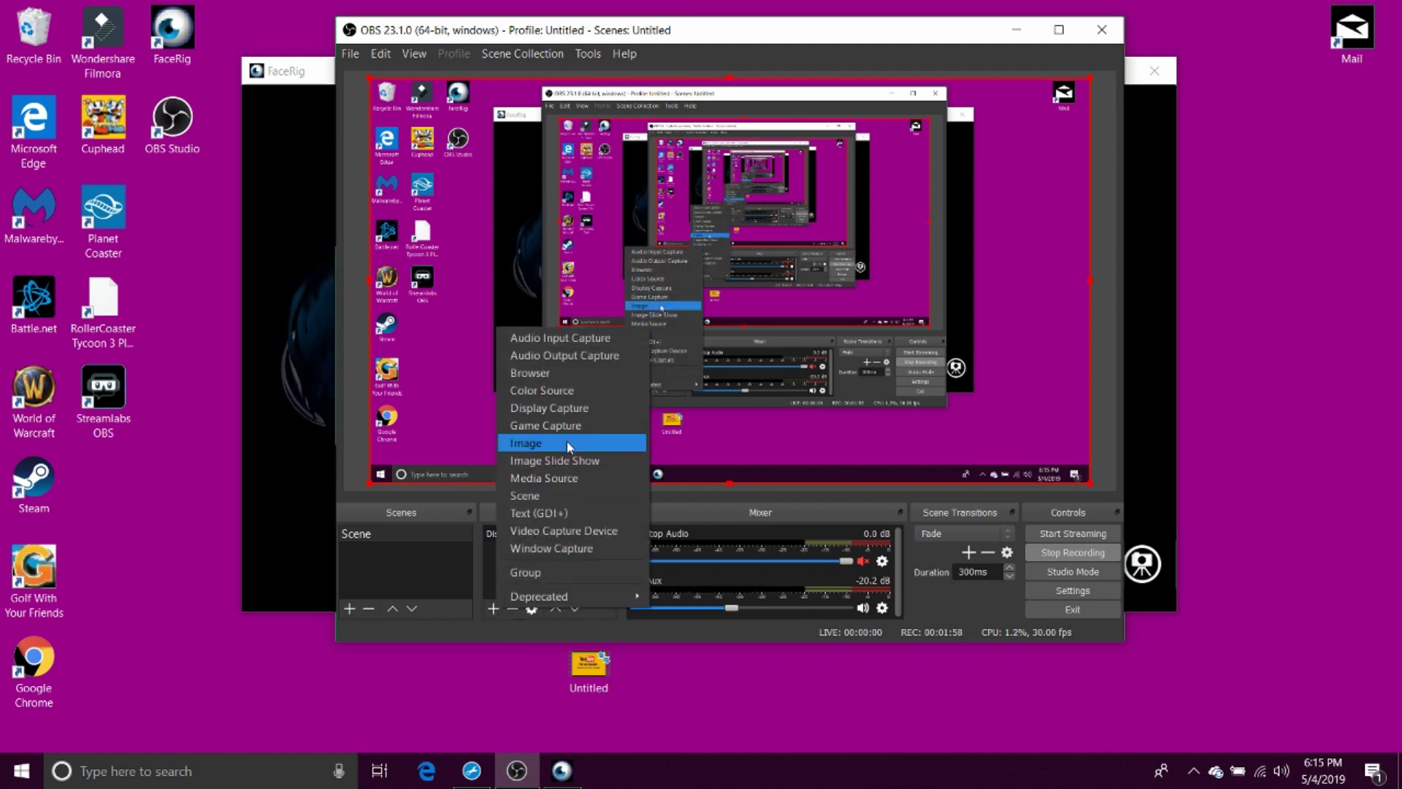
left_click(297, 359)
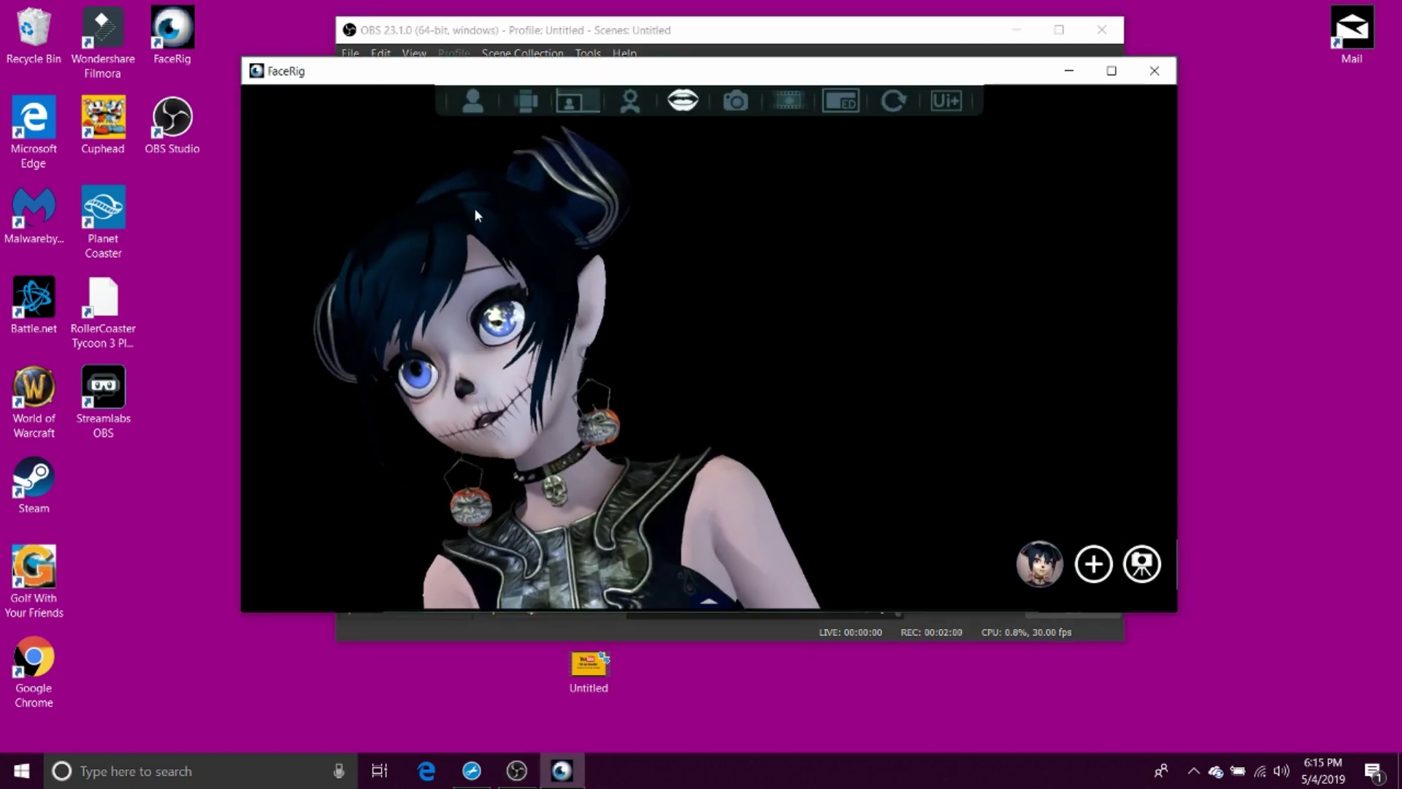
left_click(583, 29)
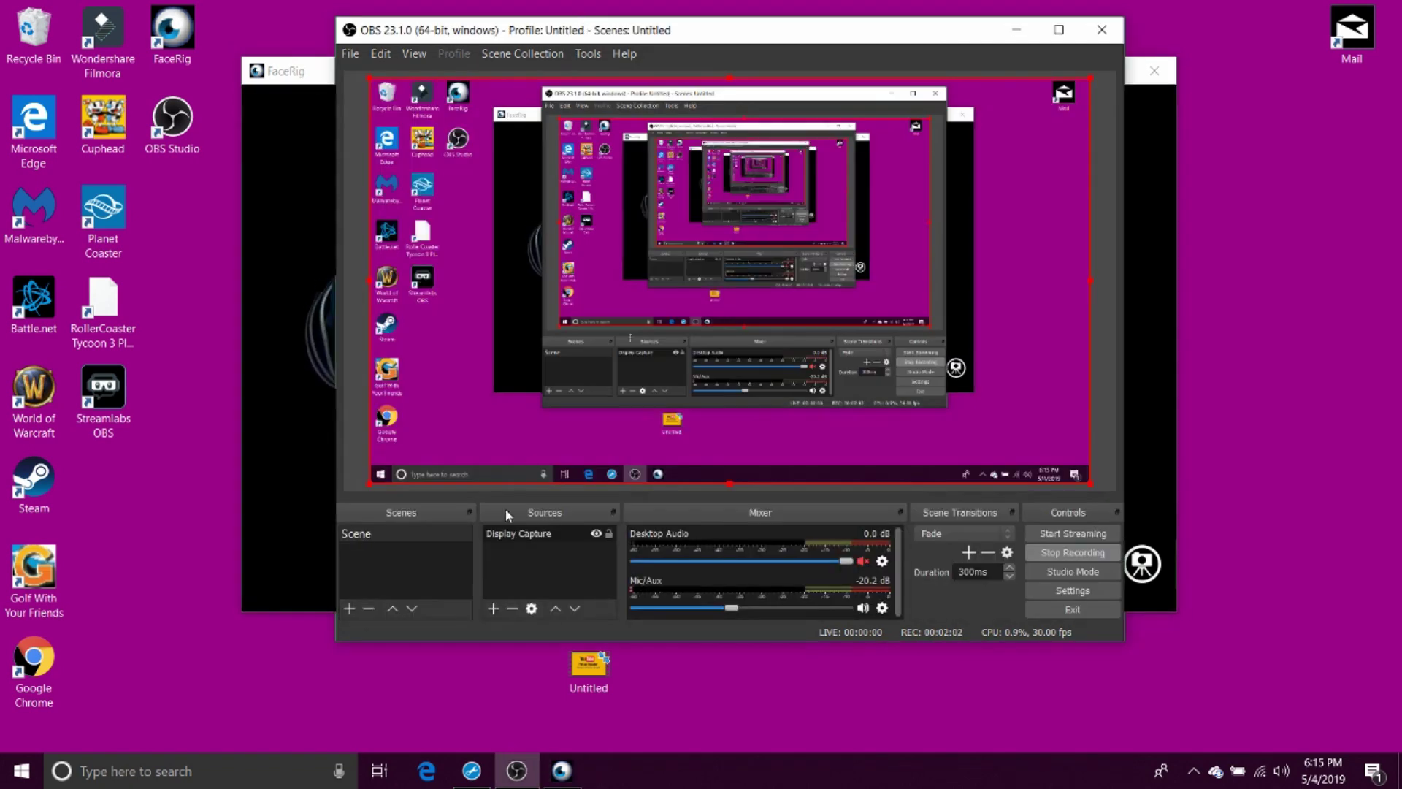
left_click(494, 609)
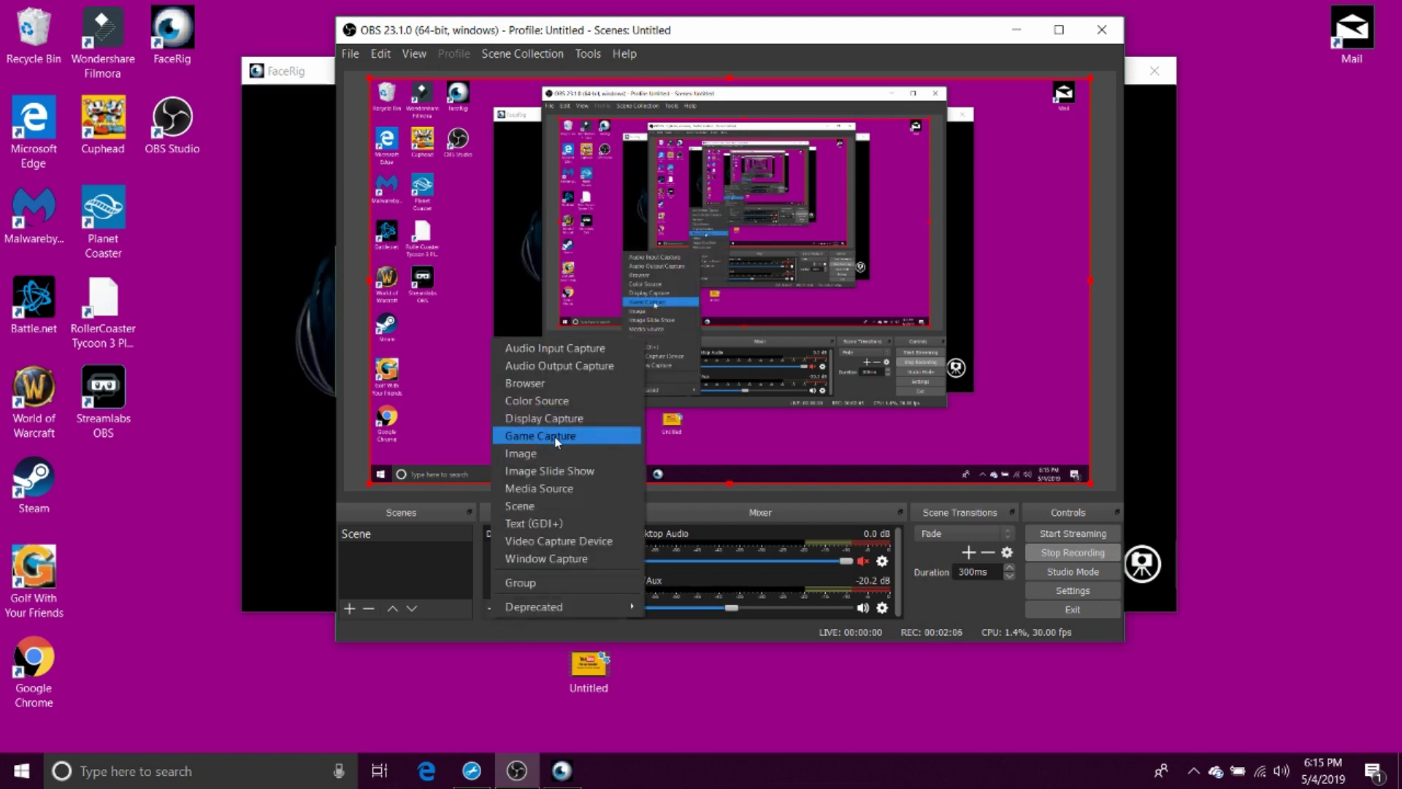
left_click(605, 445)
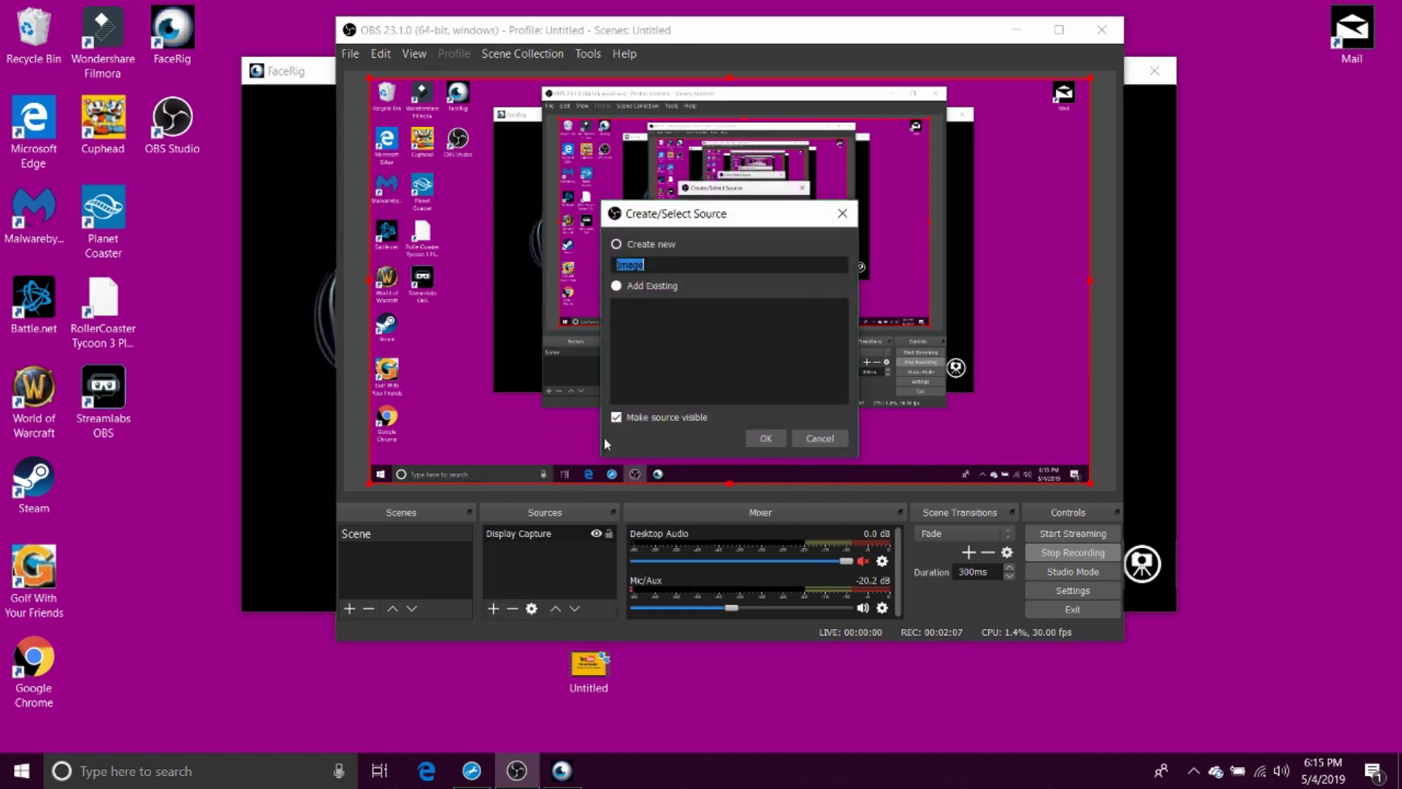
left_click(765, 438)
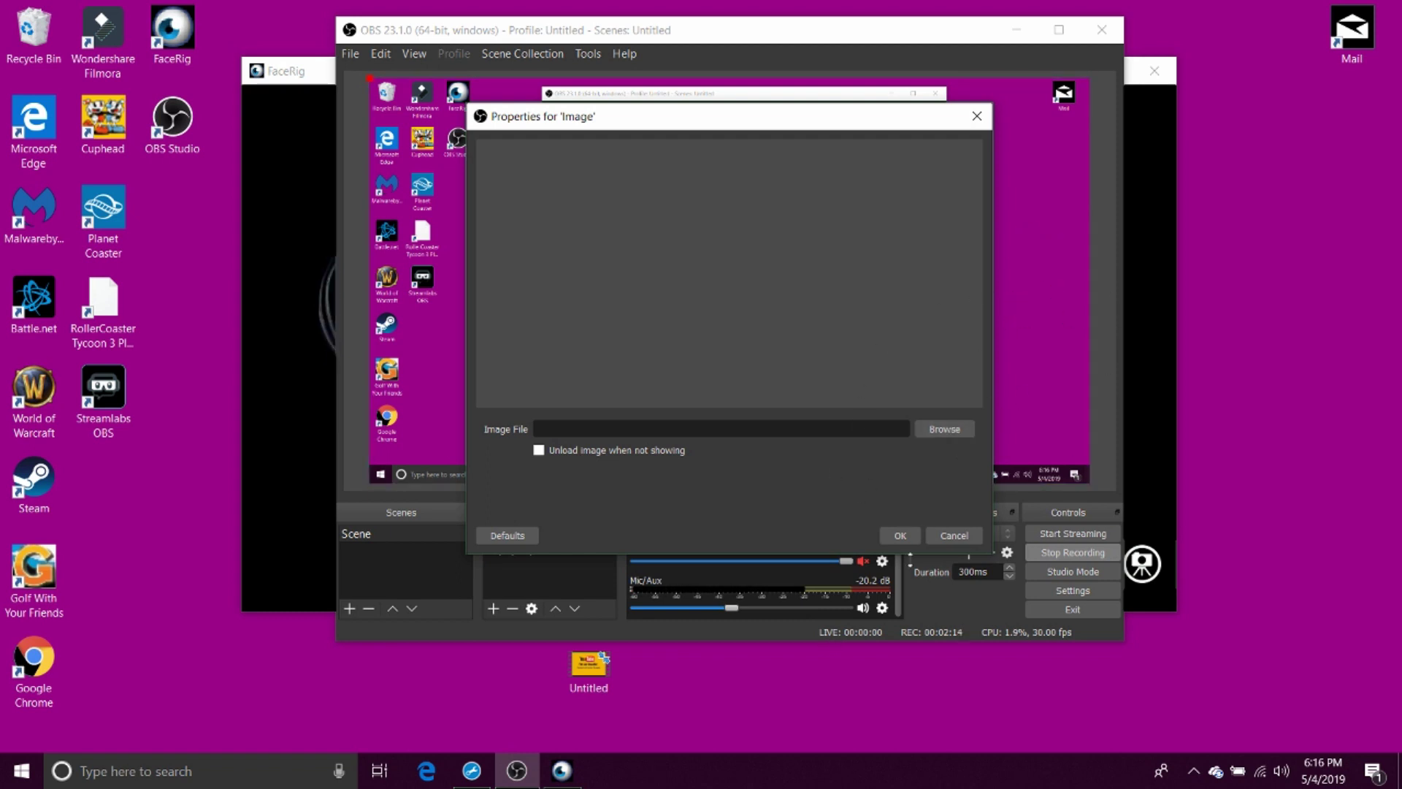
left_click(954, 536)
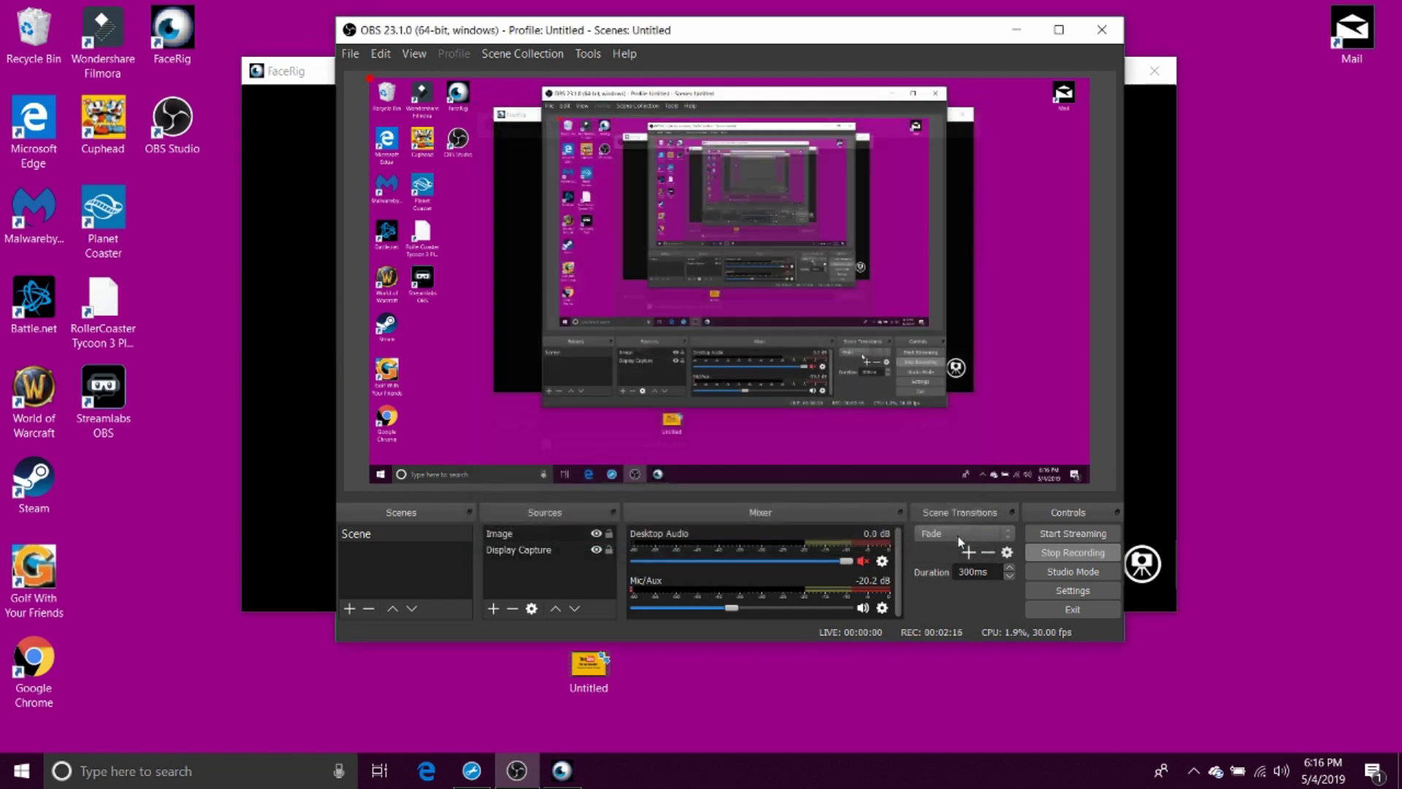
Alternate between FaceRig and OBS, then show OBS's list of addable source types
left_click(305, 422)
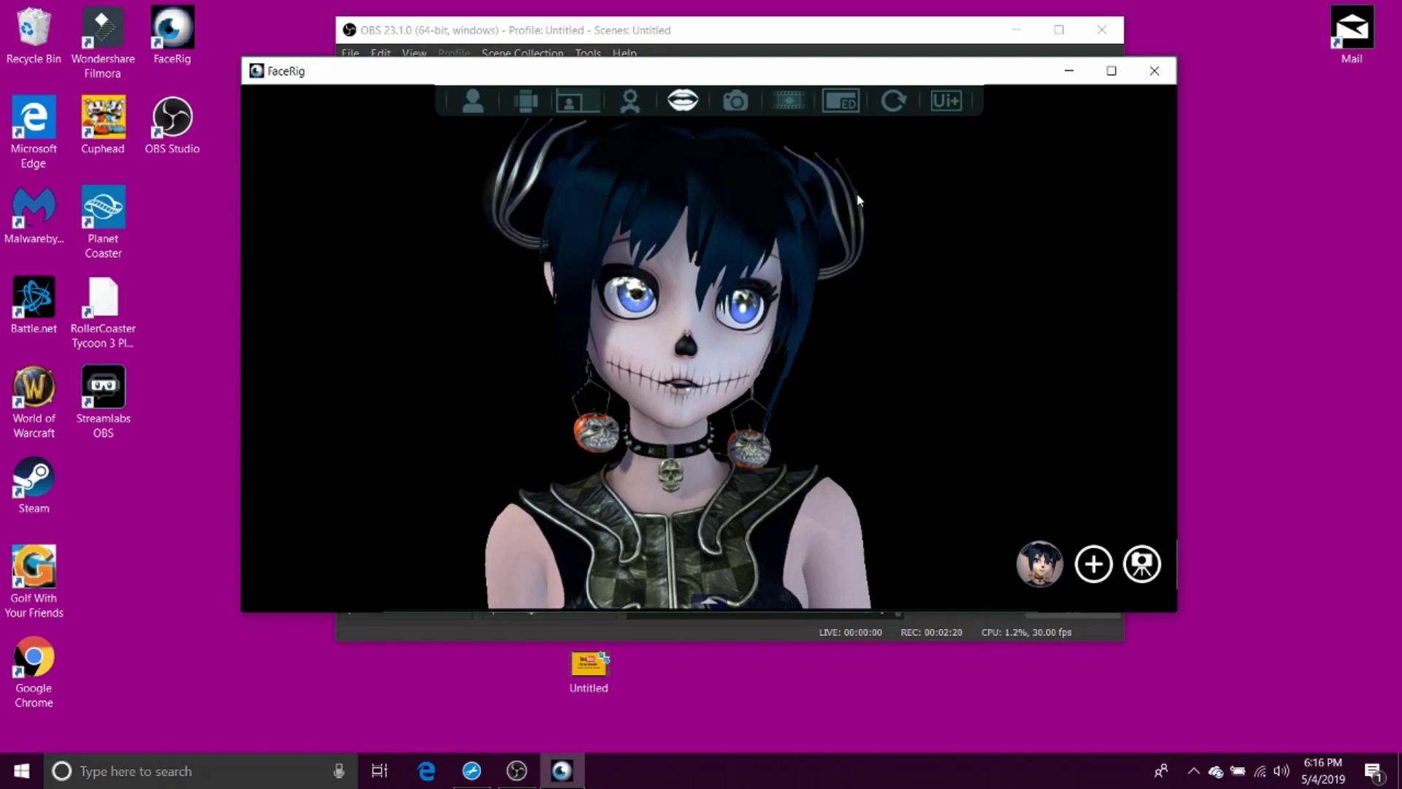
left_click(783, 42)
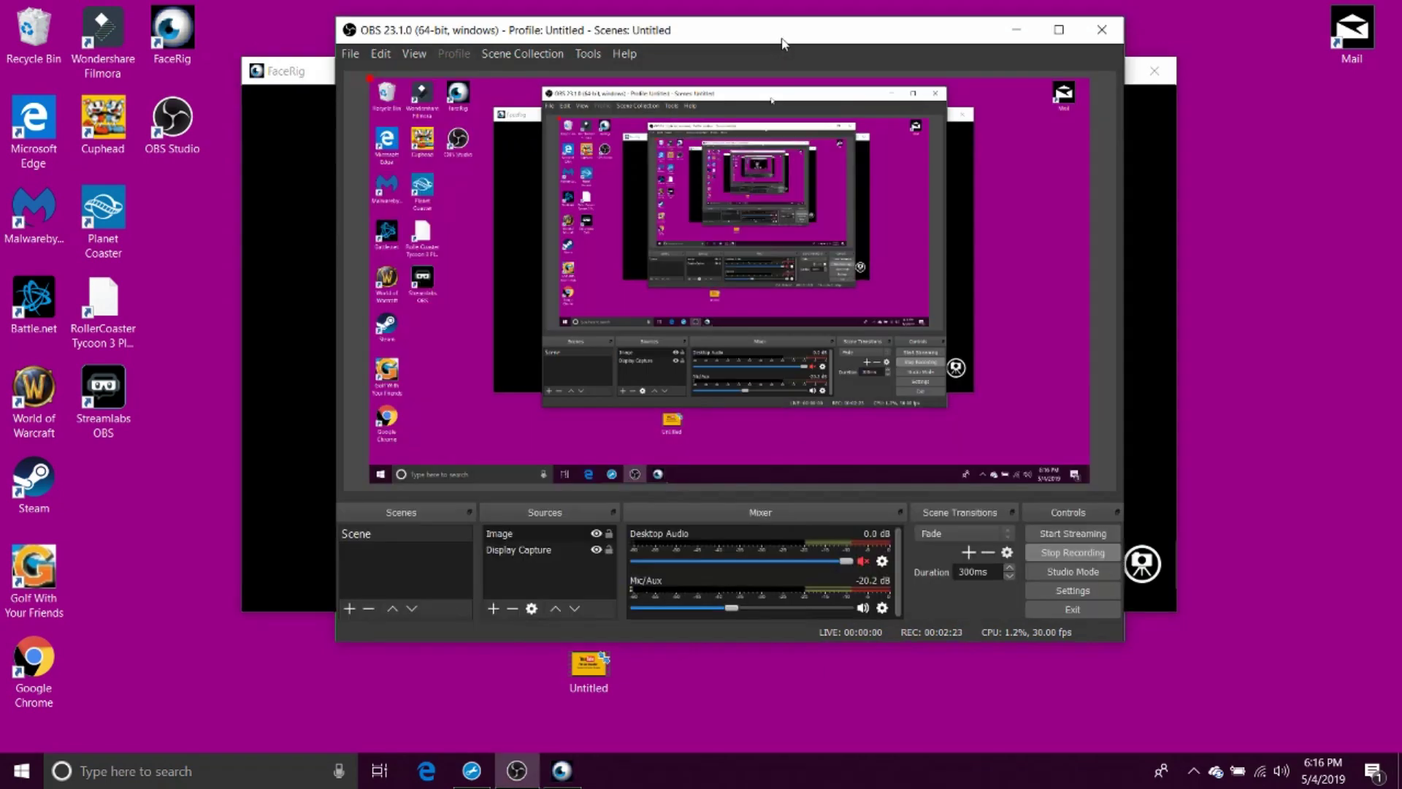
left_click(493, 610)
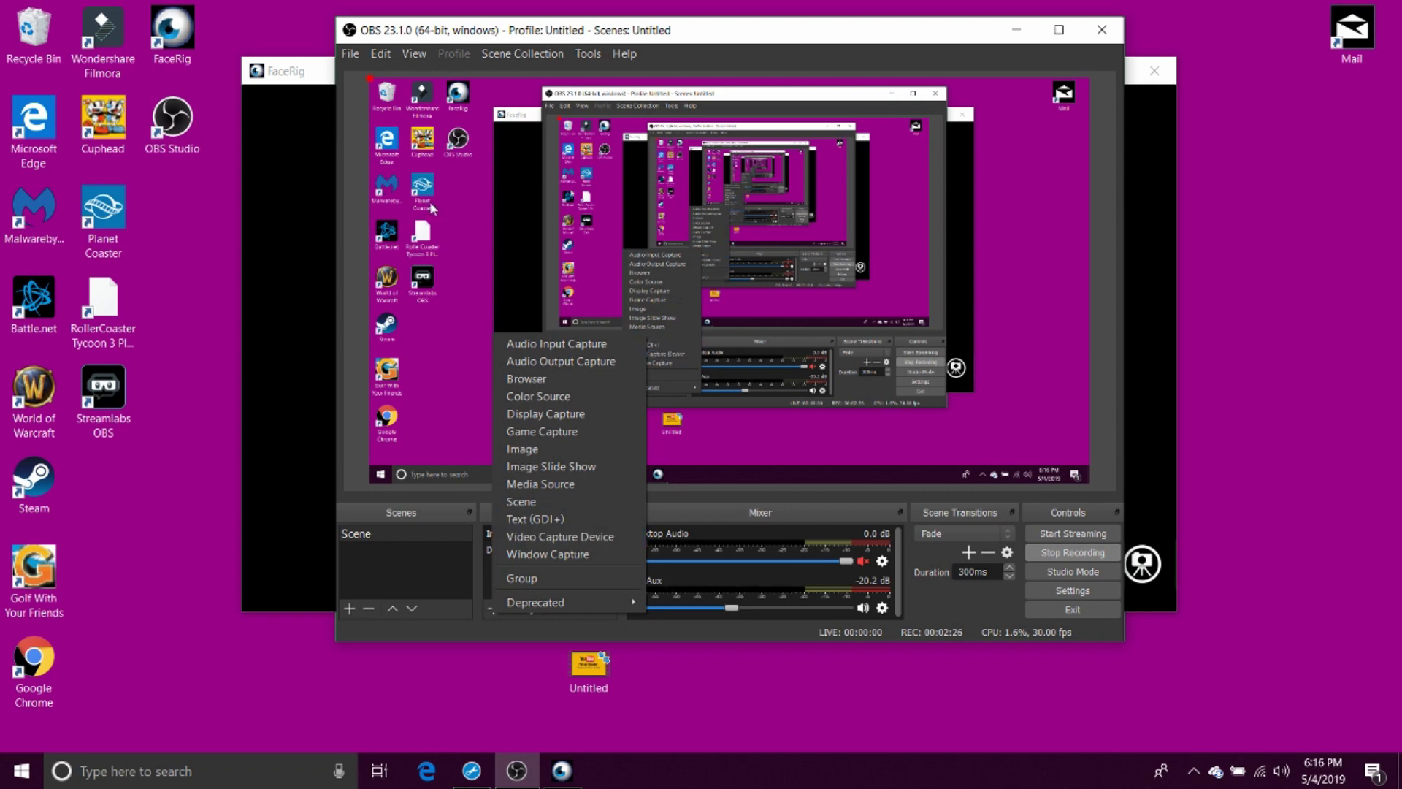
left_click(326, 345)
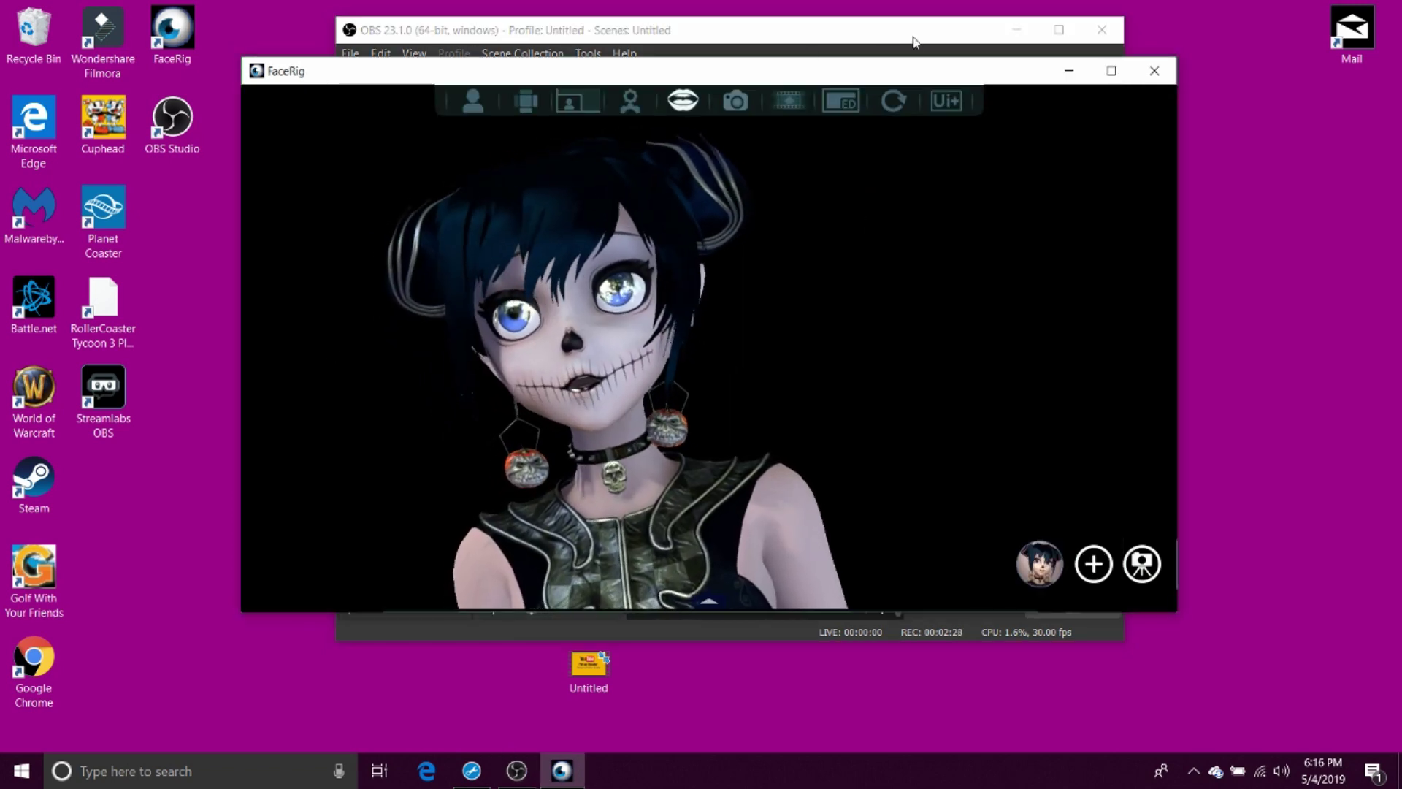
left_click(833, 45)
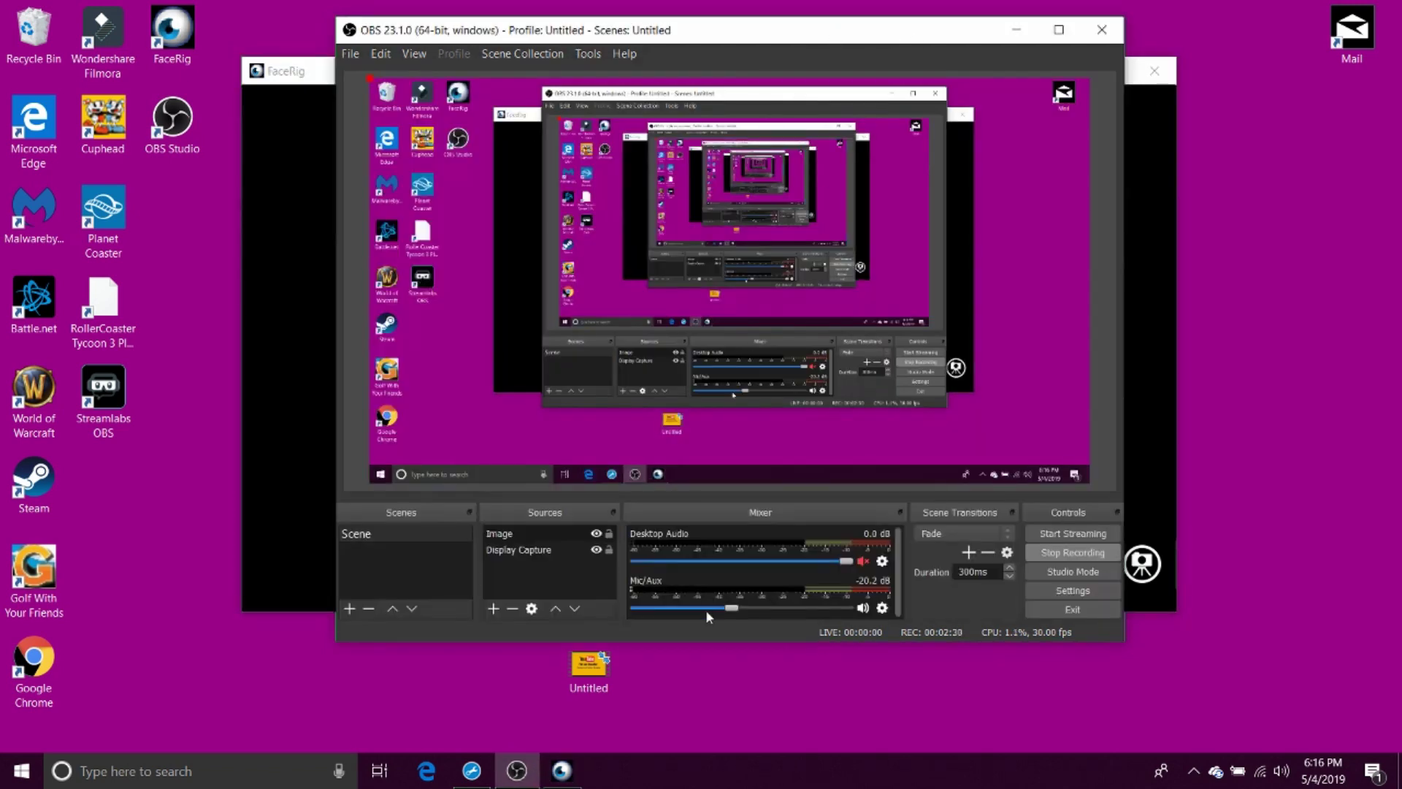
left_click(502, 607)
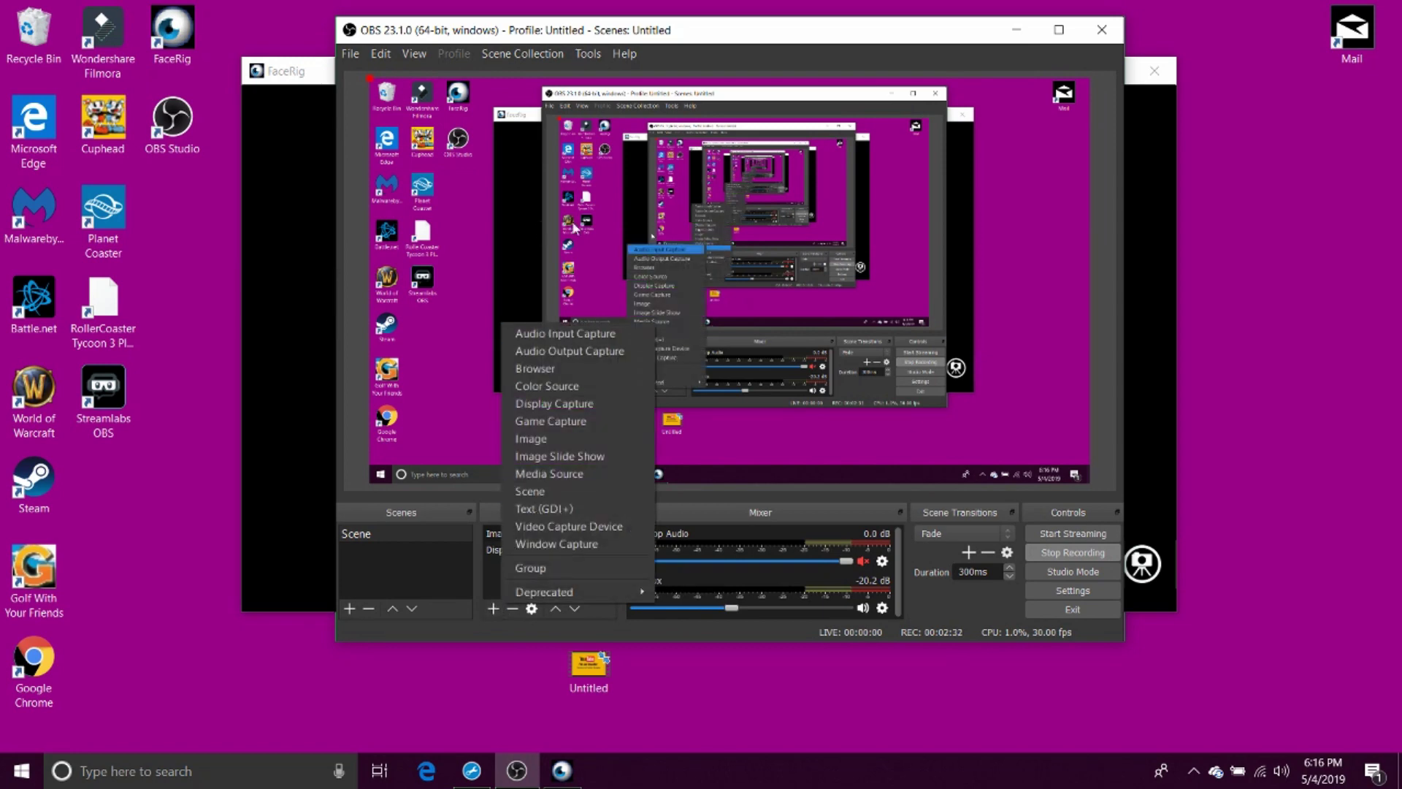
left_click(598, 56)
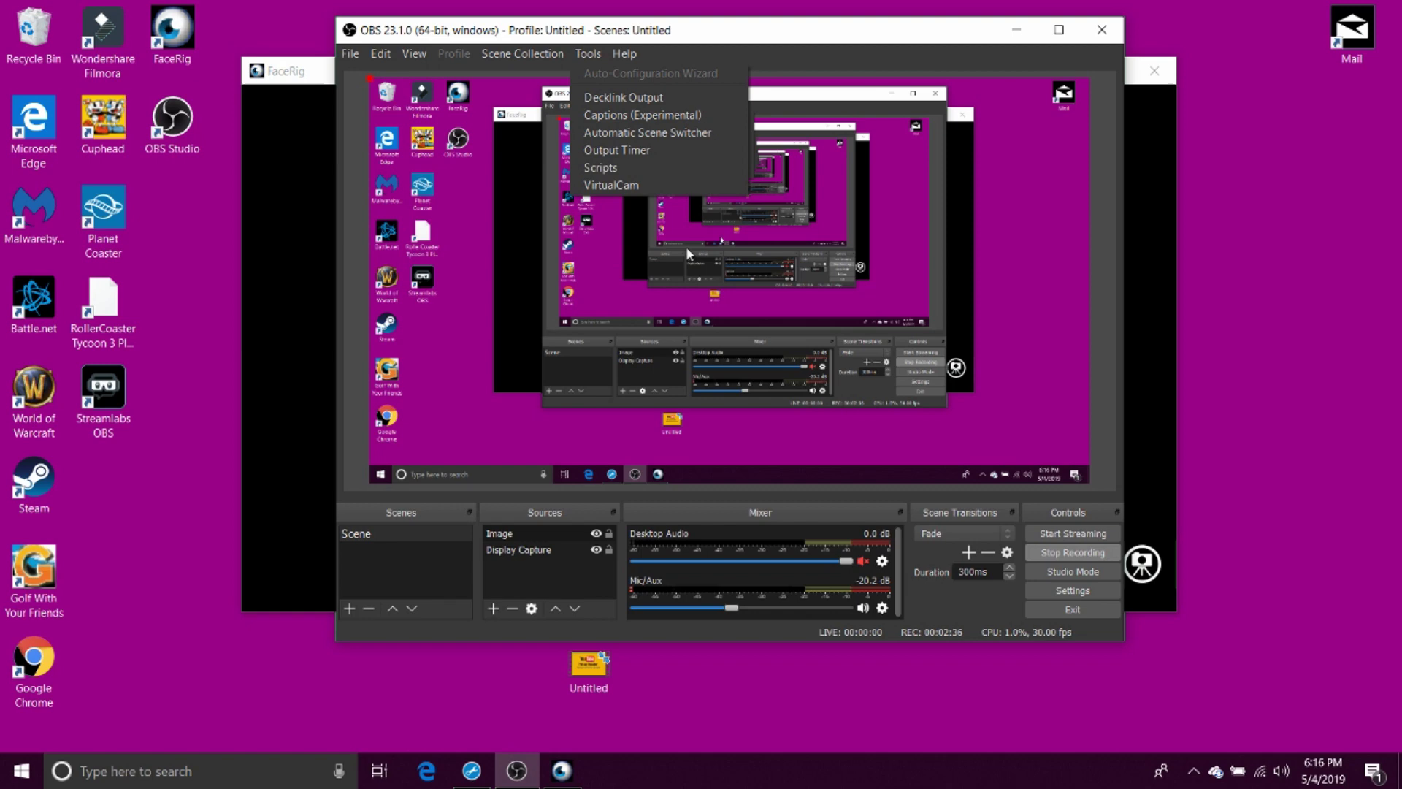
left_click(495, 606)
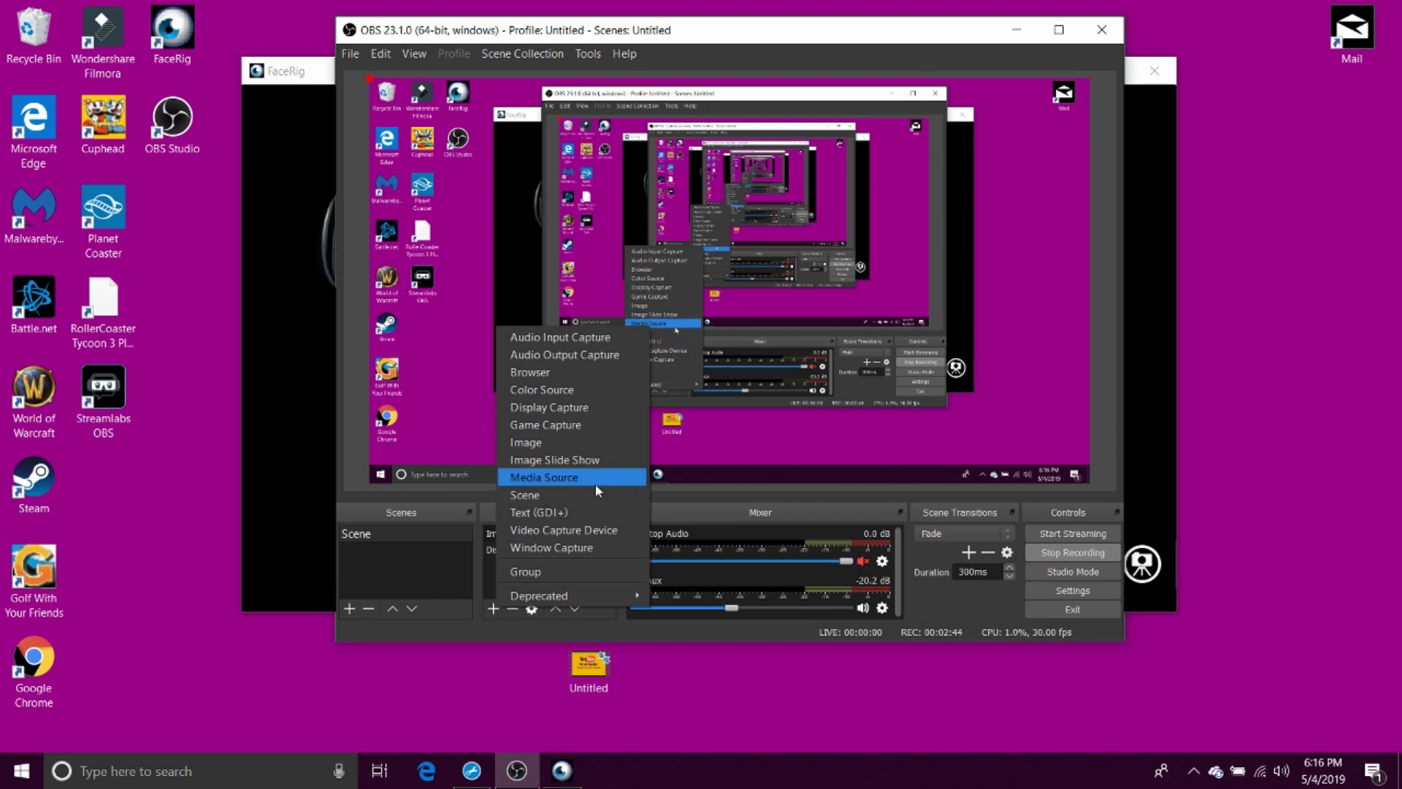
Create a default-named Video Capture Device source using the FaceRig avatar feed as its device
left_click(574, 535)
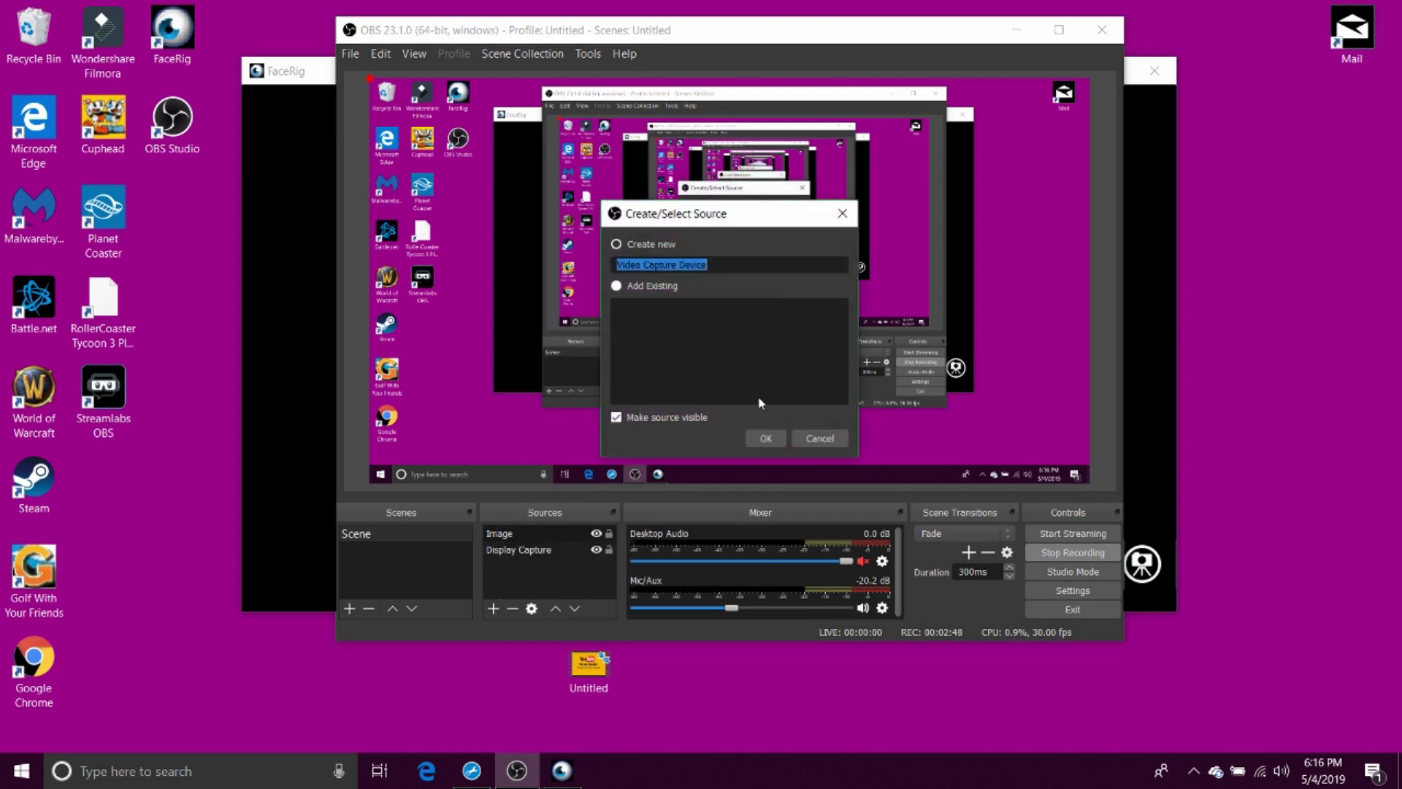
left_click(778, 440)
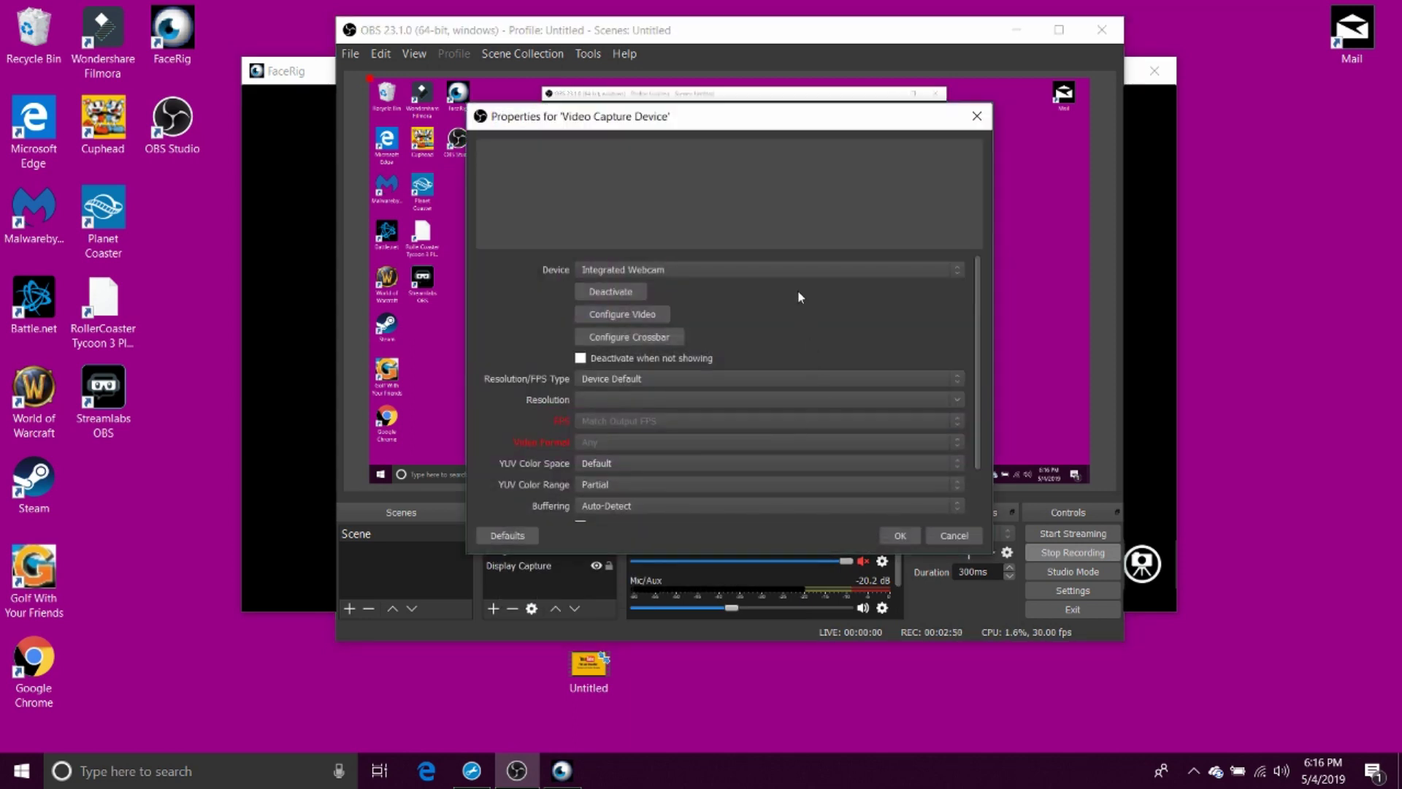
left_click(787, 274)
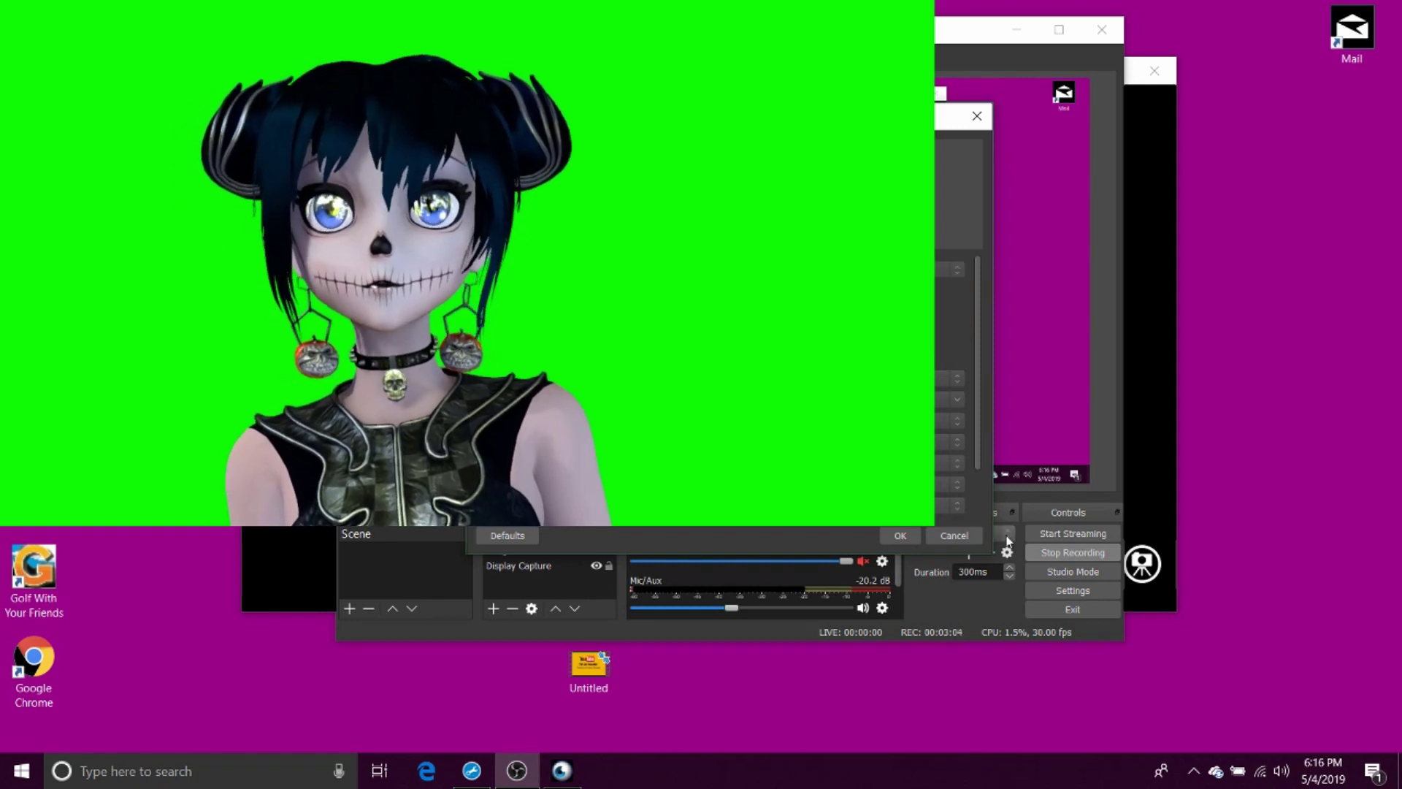
Confirm the Video Capture Device source and give it a Chroma Key filter removing the green
left_click(901, 536)
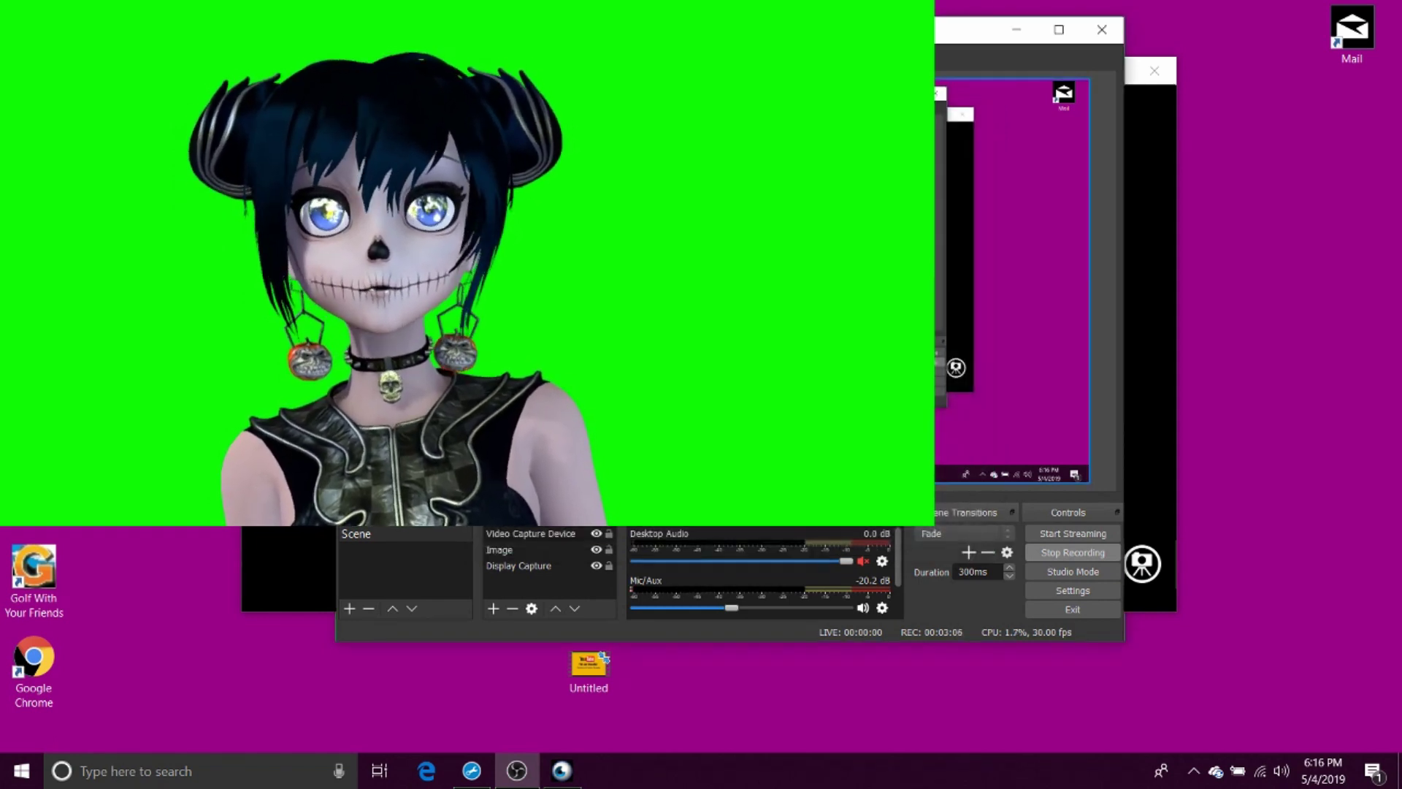
right_click(681, 438)
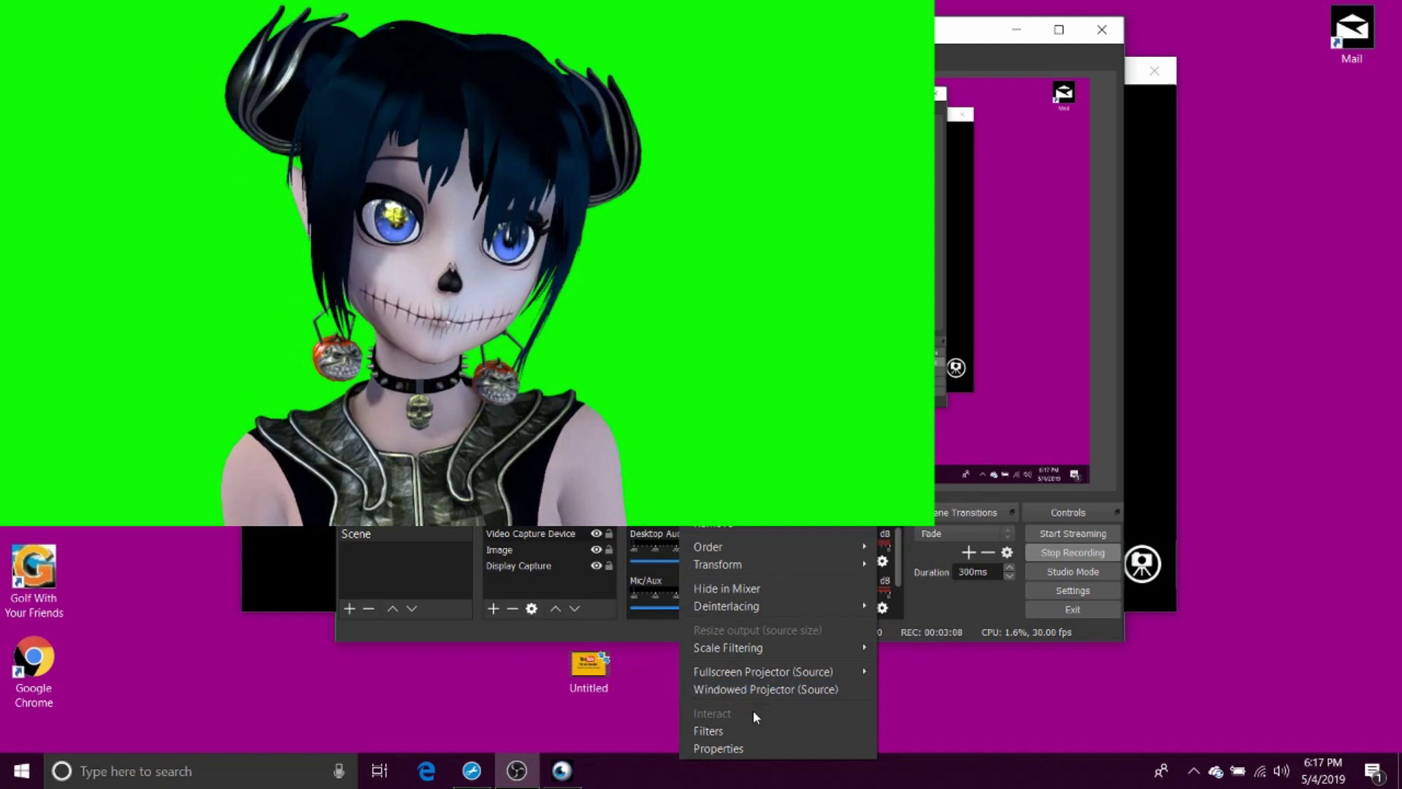
left_click(755, 732)
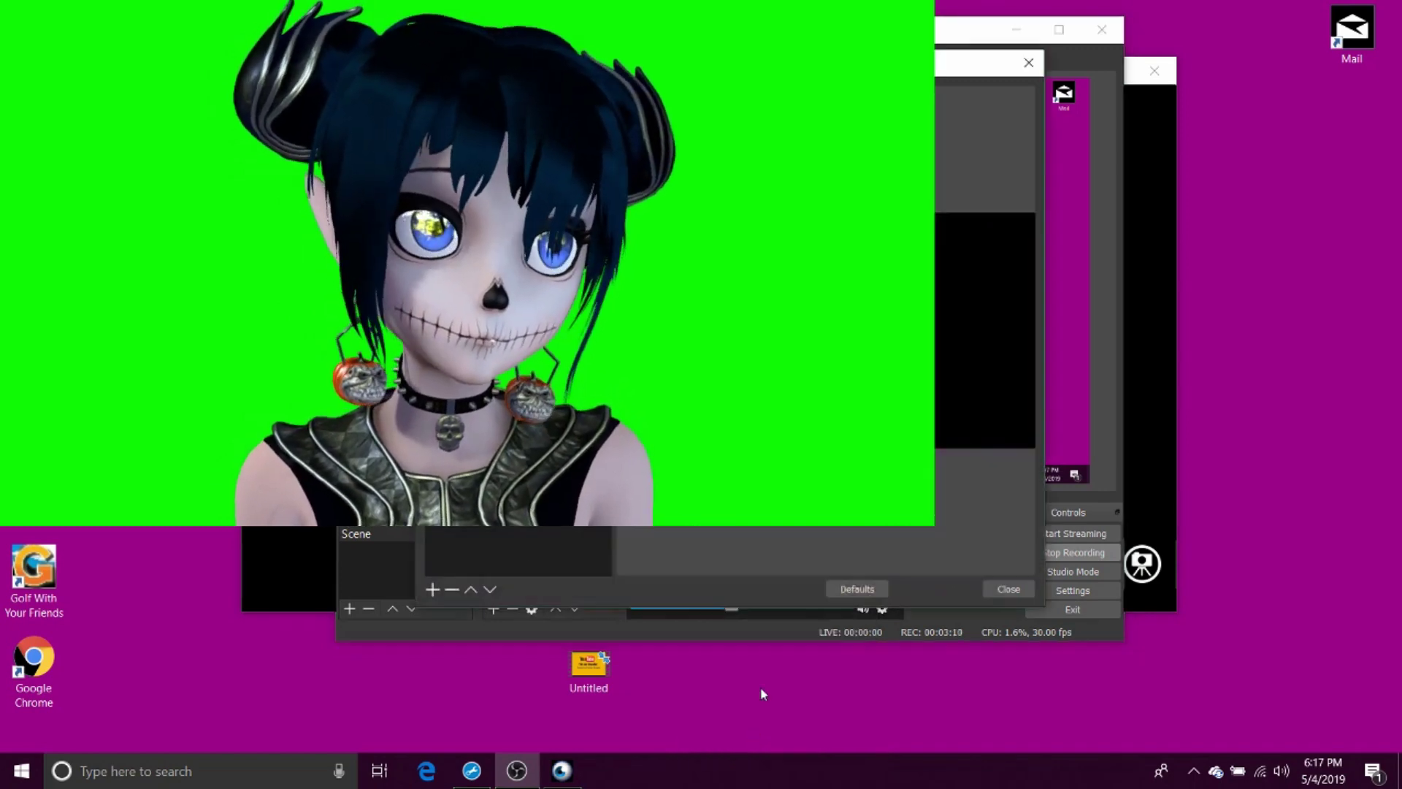
left_click(434, 588)
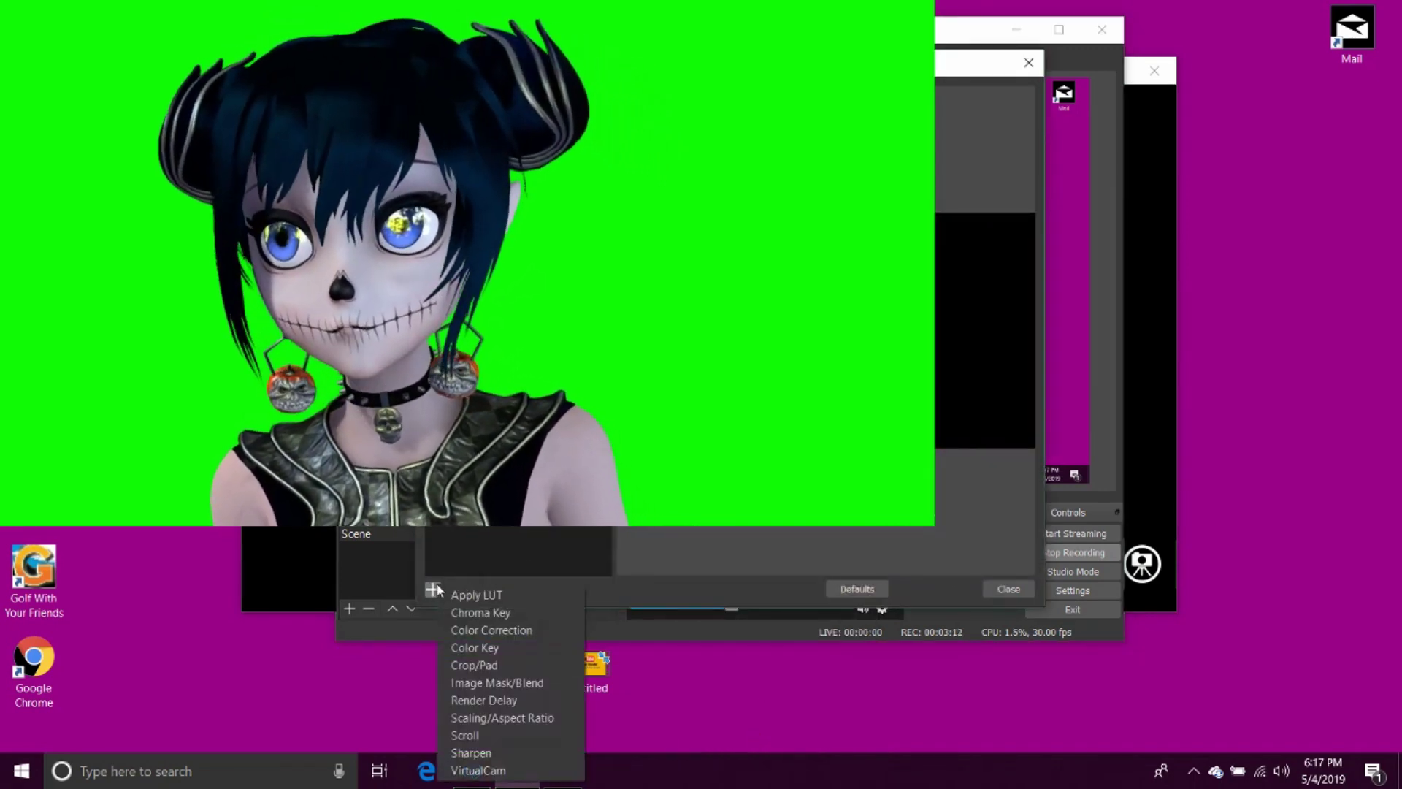
left_click(484, 614)
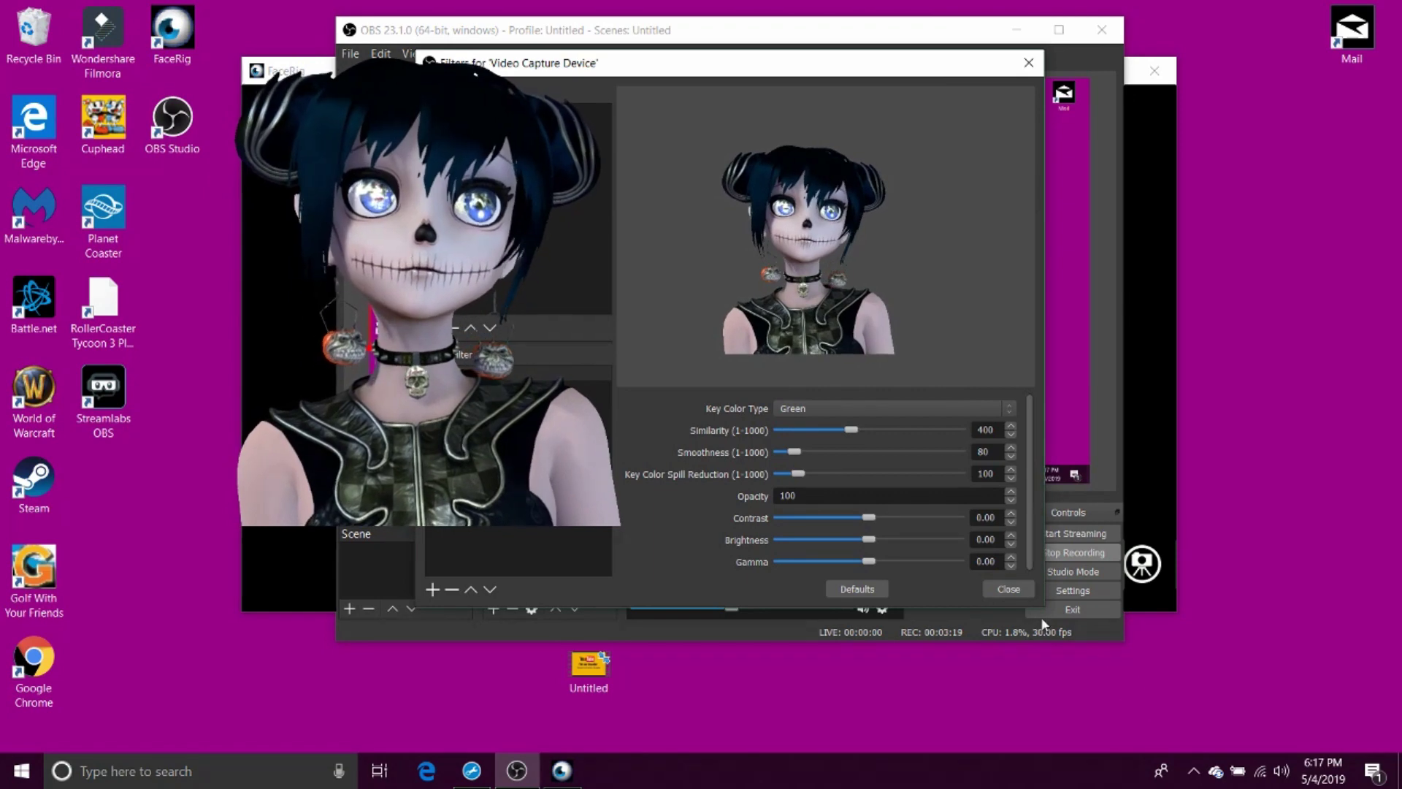
left_click(1015, 593)
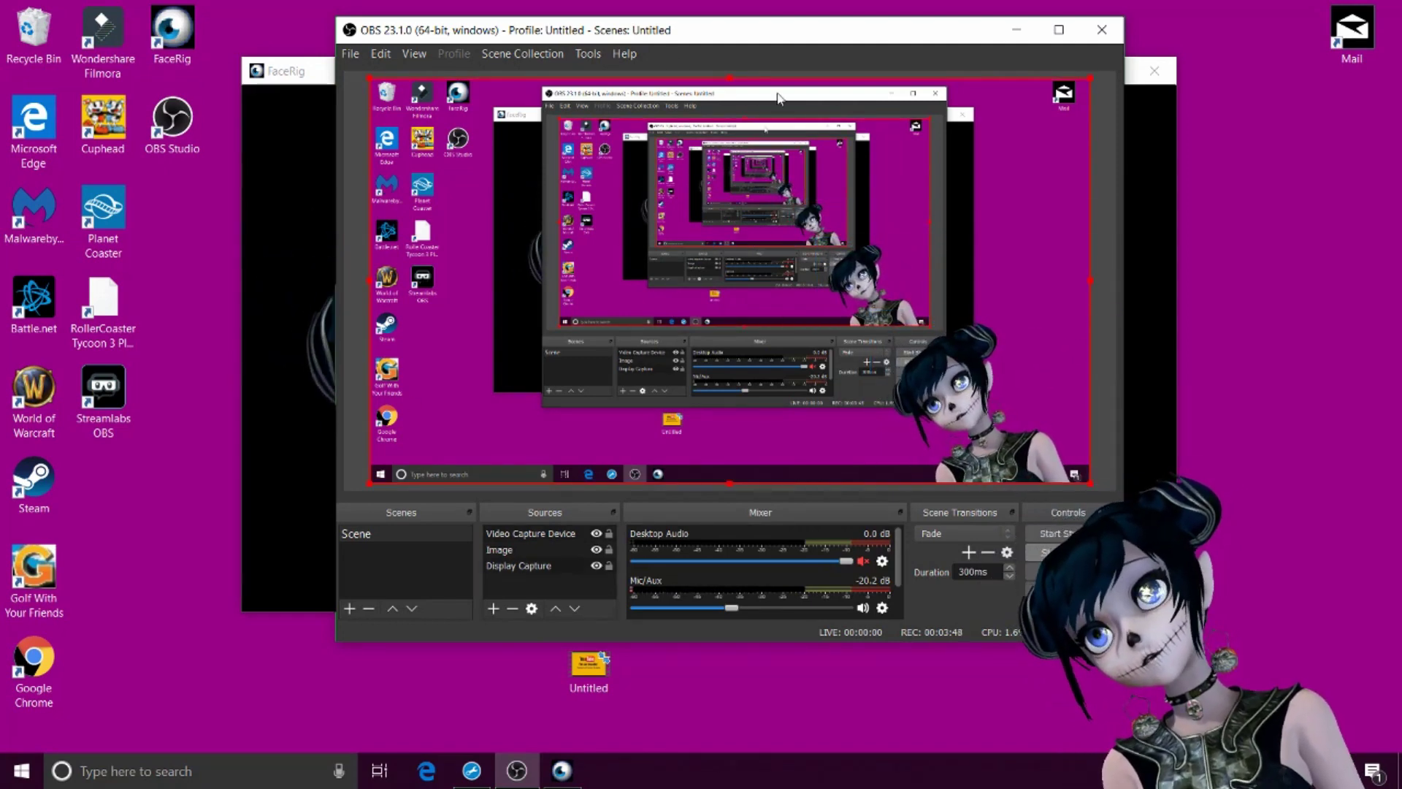
Show OBS's Tools menu listing the VirtualCam option
left_click(588, 54)
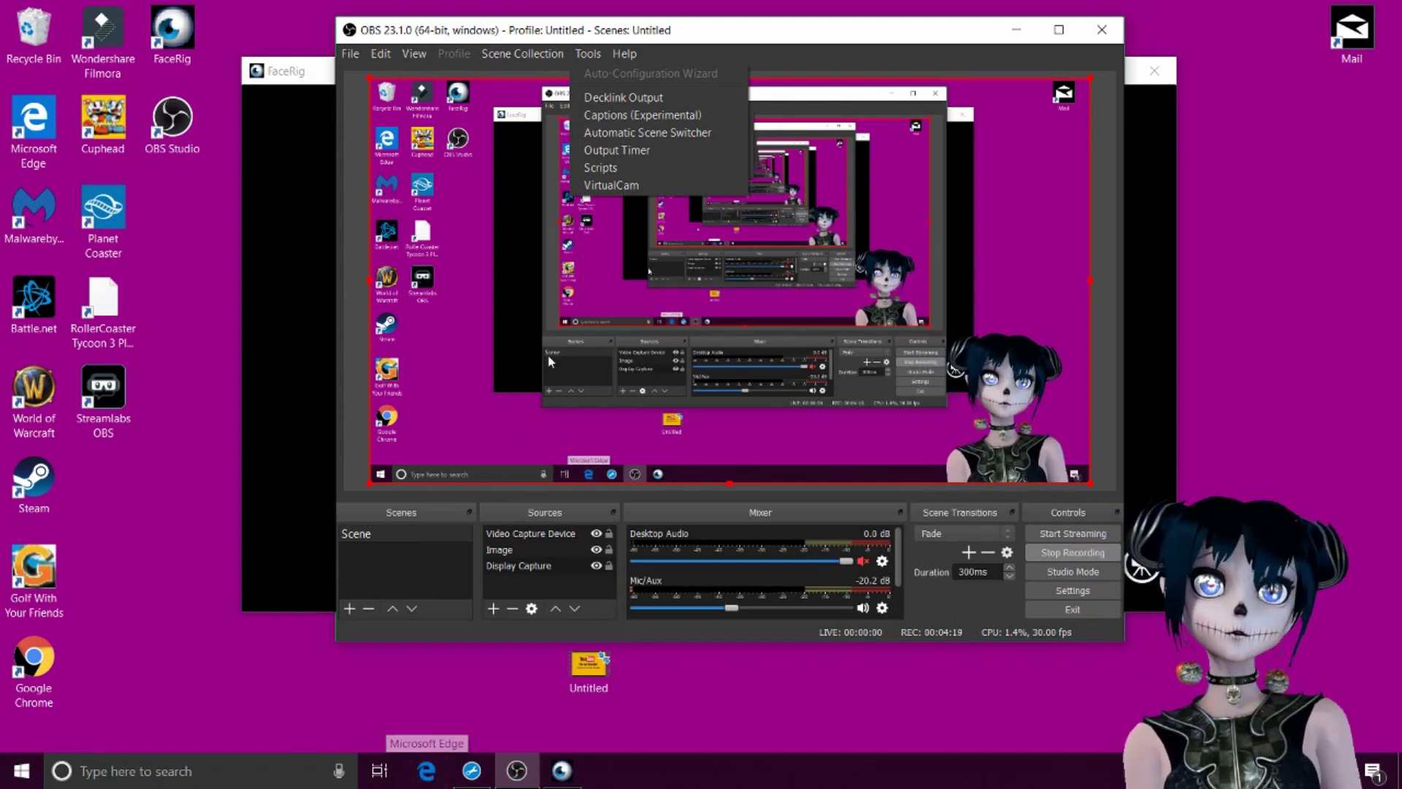
Choose Tools > VirtualCam to start the virtual camera output
left_click(614, 187)
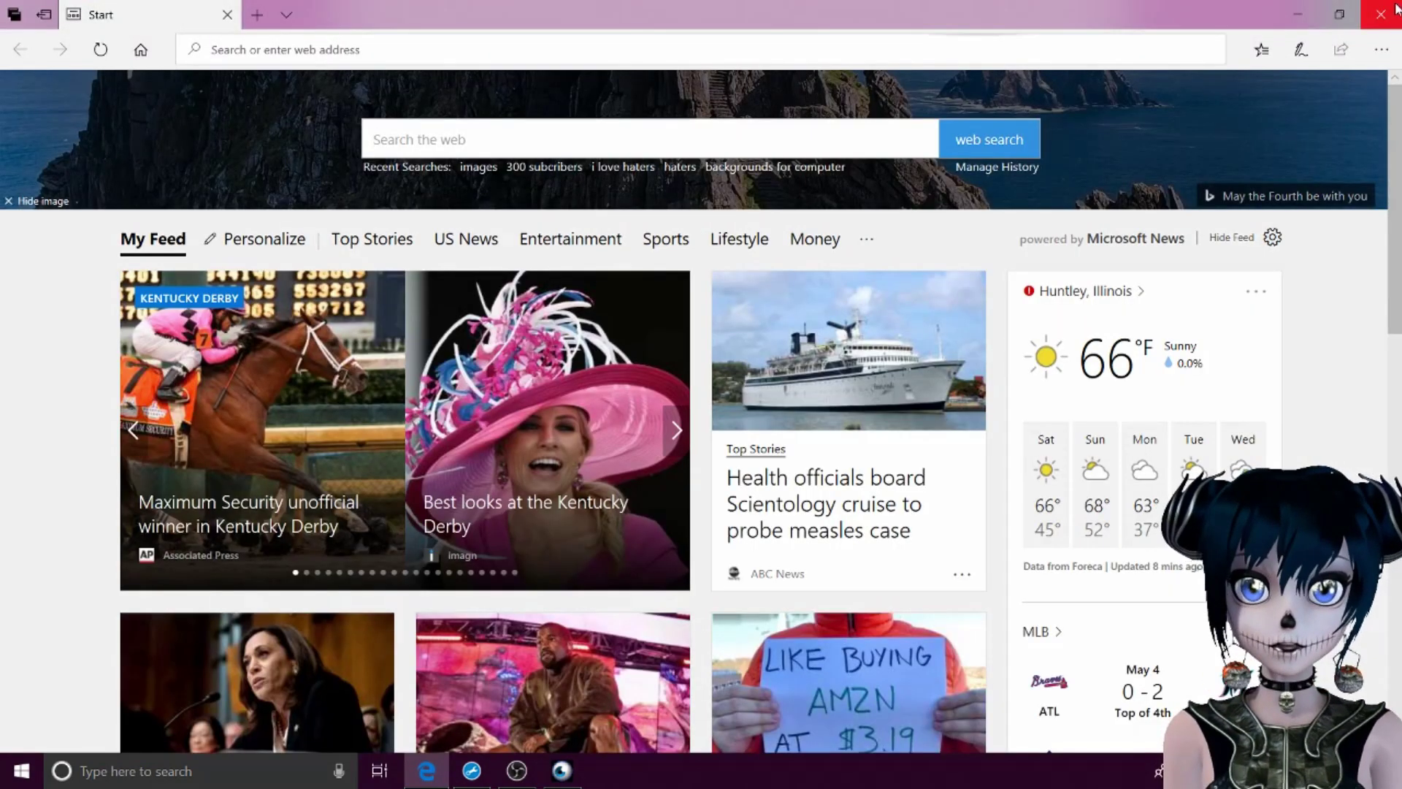
Close Edge, launch a maximized Chrome, clear its half-typed address, then close Chrome
left_click(1398, 9)
left_click(35, 652)
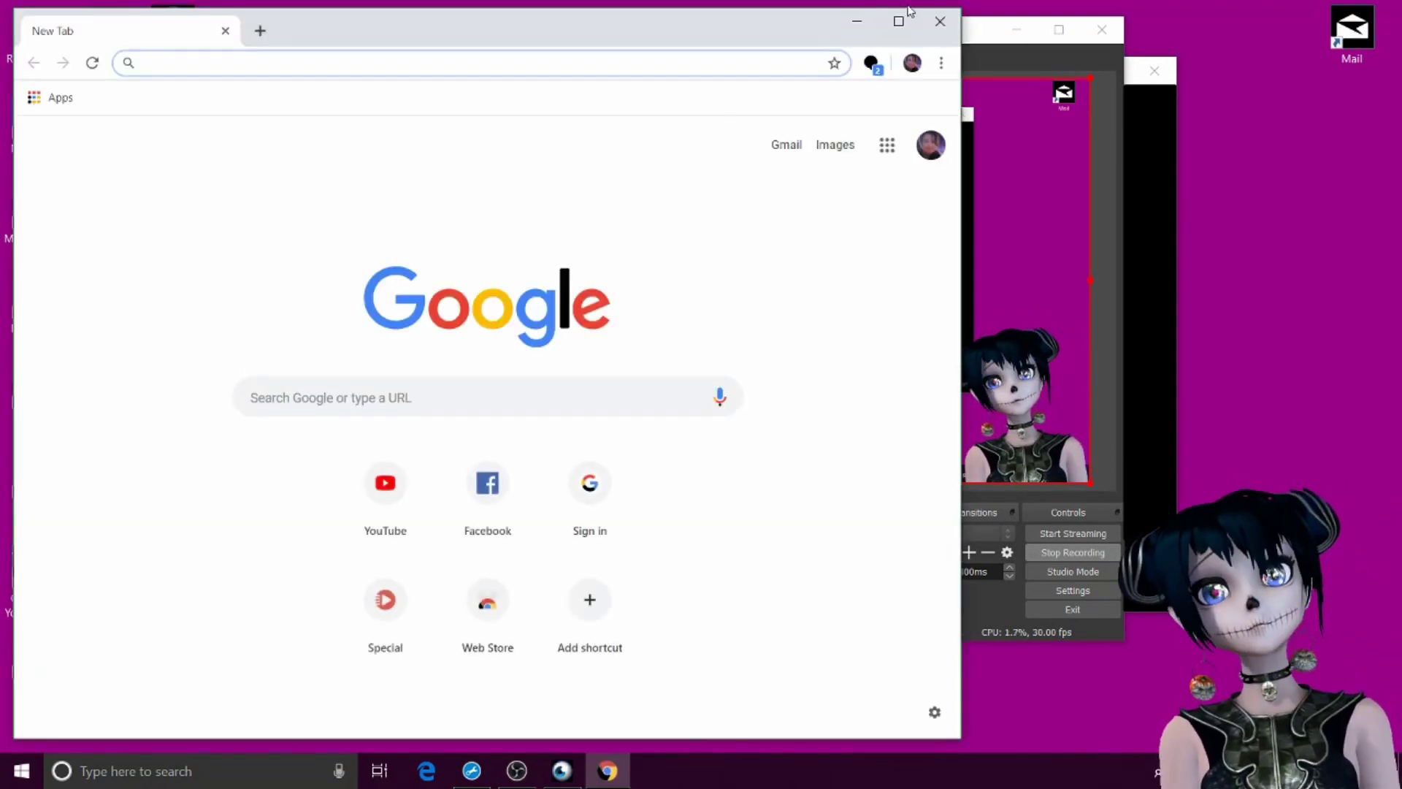
left_click(908, 10)
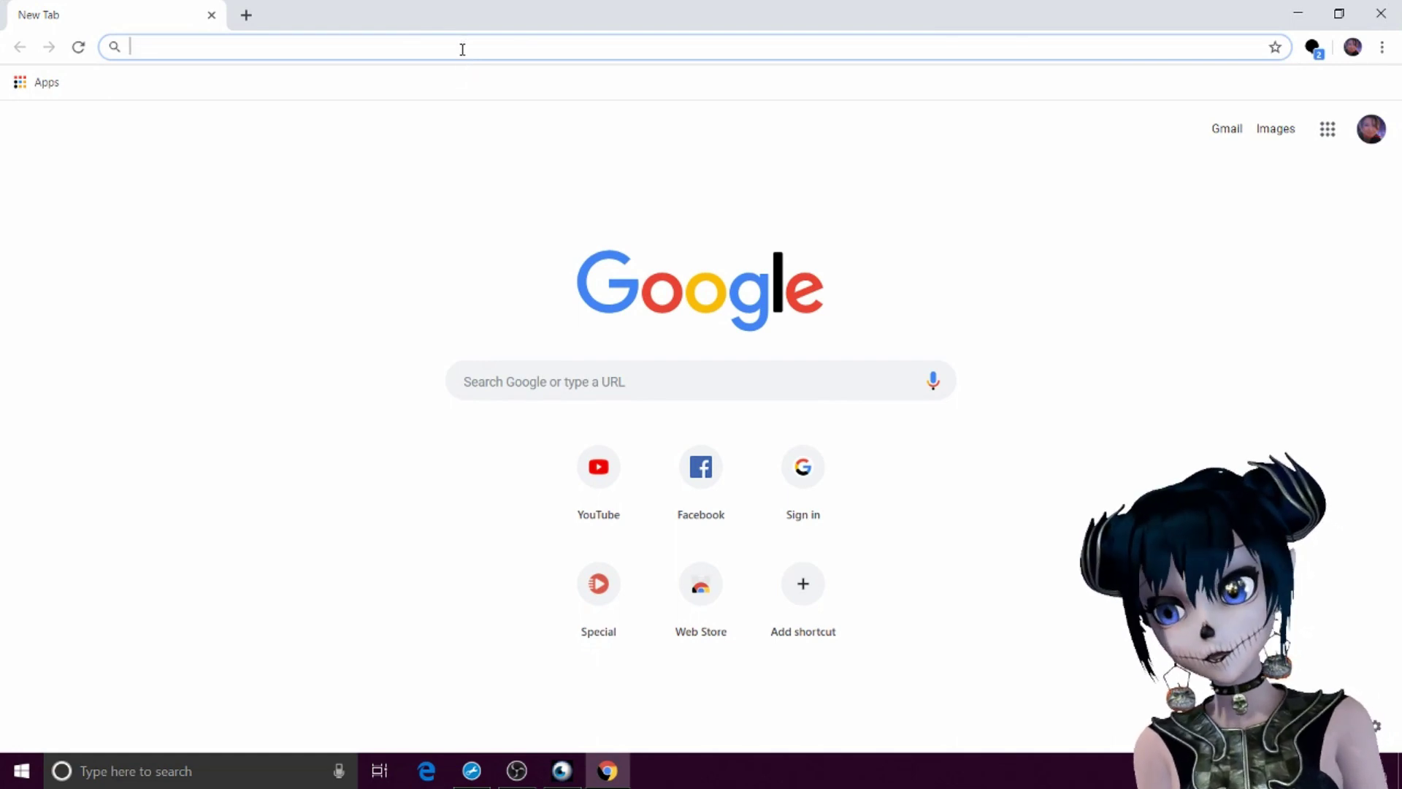
type("yo")
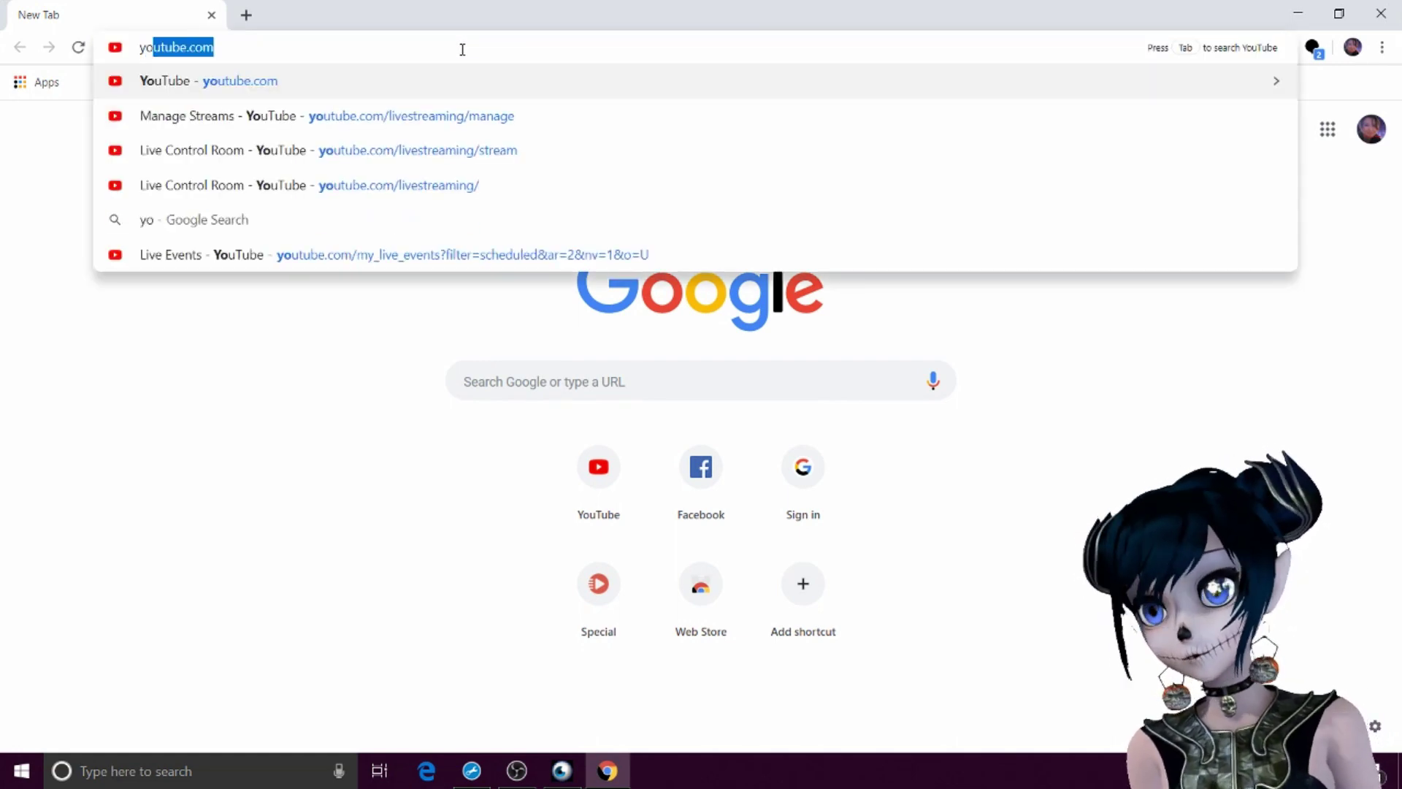
key("BackSpace")
key("BackSpace")
key("BackSpace")
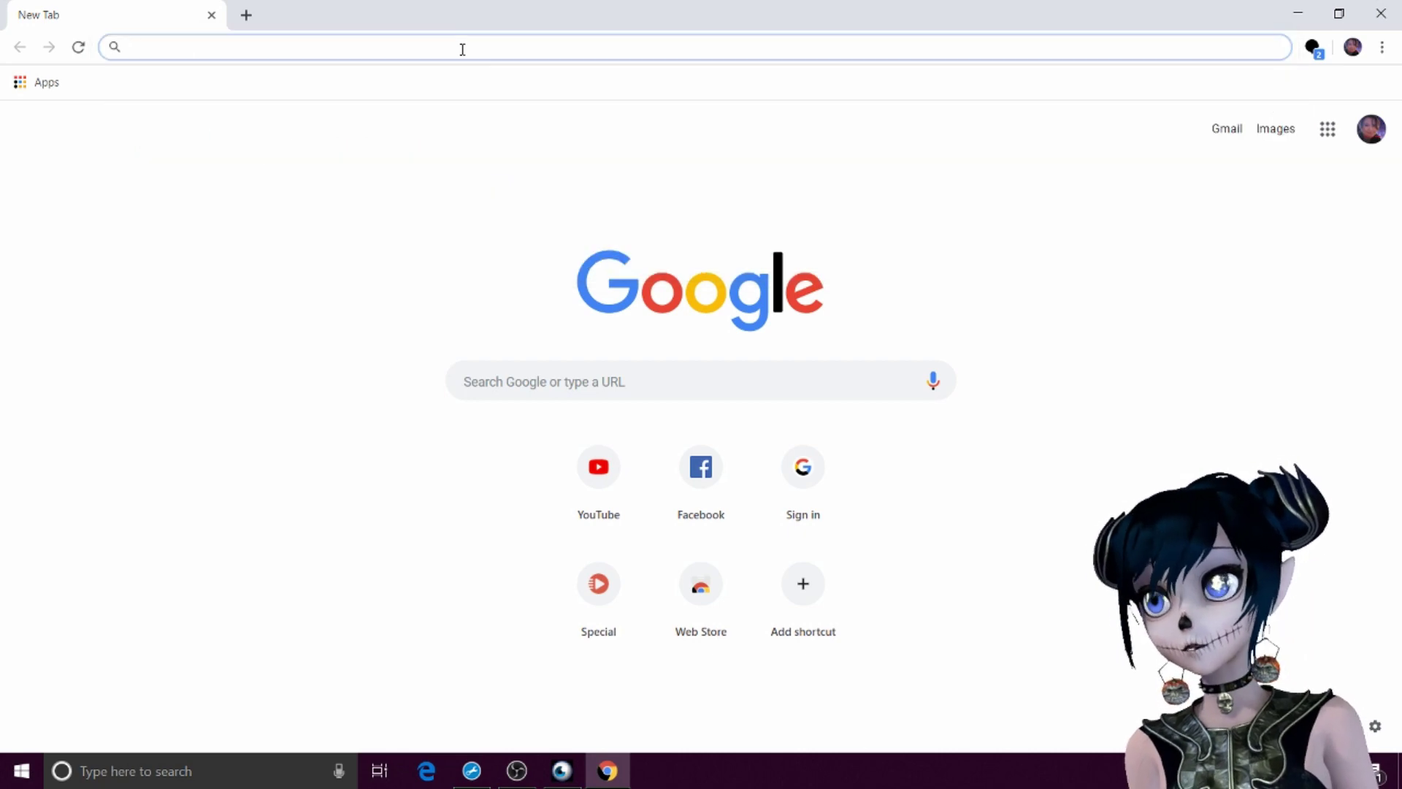
left_click(1398, 26)
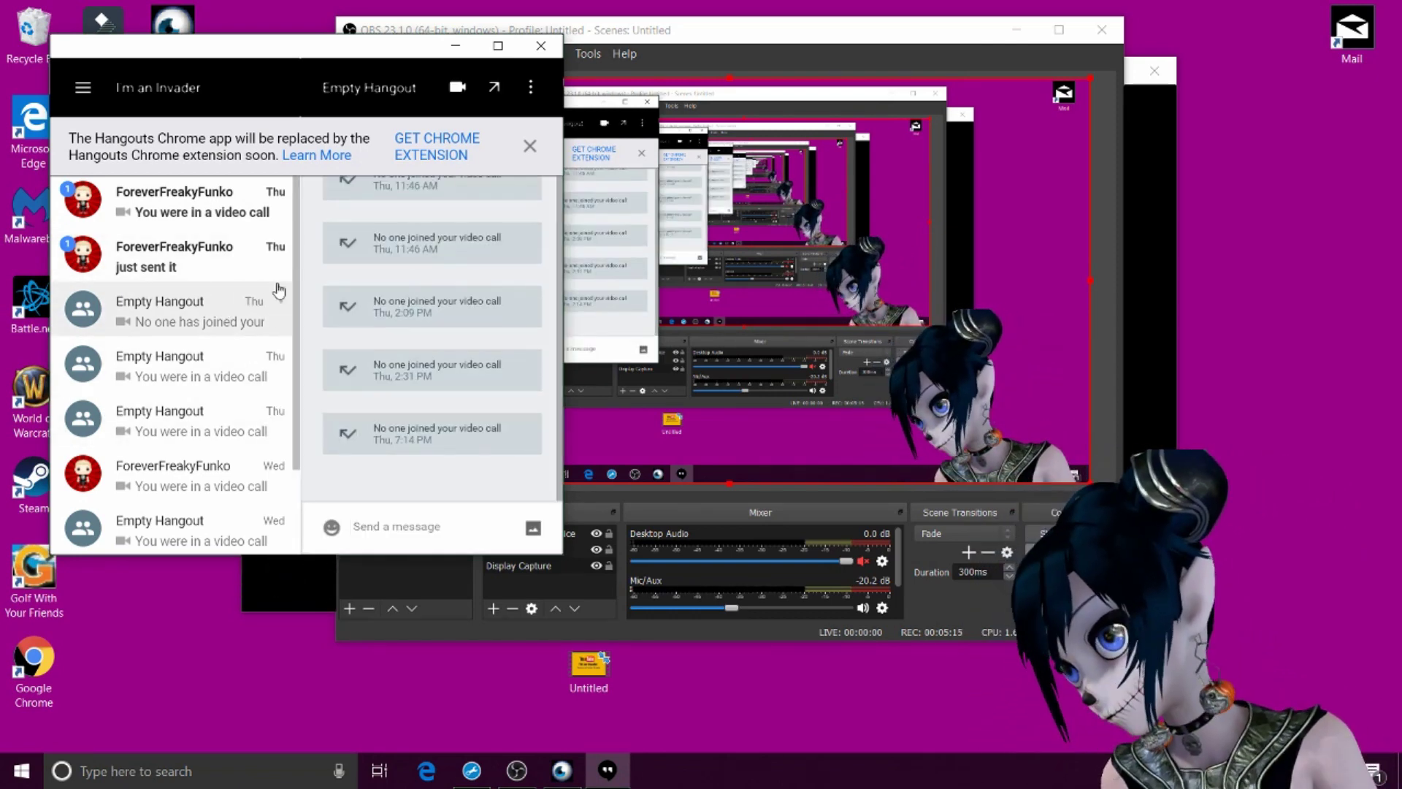
Dismiss the notice about the Hangouts app being replaced
left_click(530, 147)
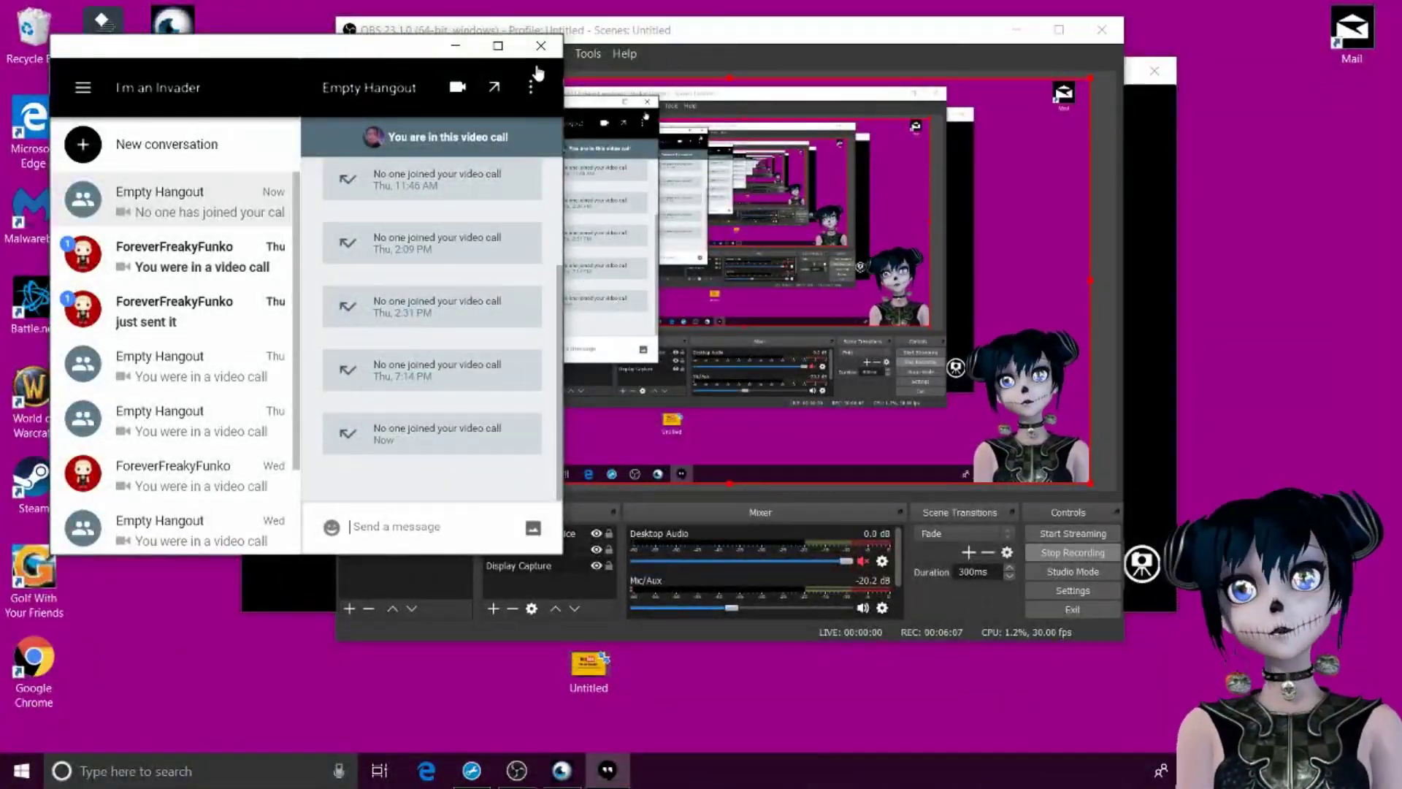
left_click(542, 48)
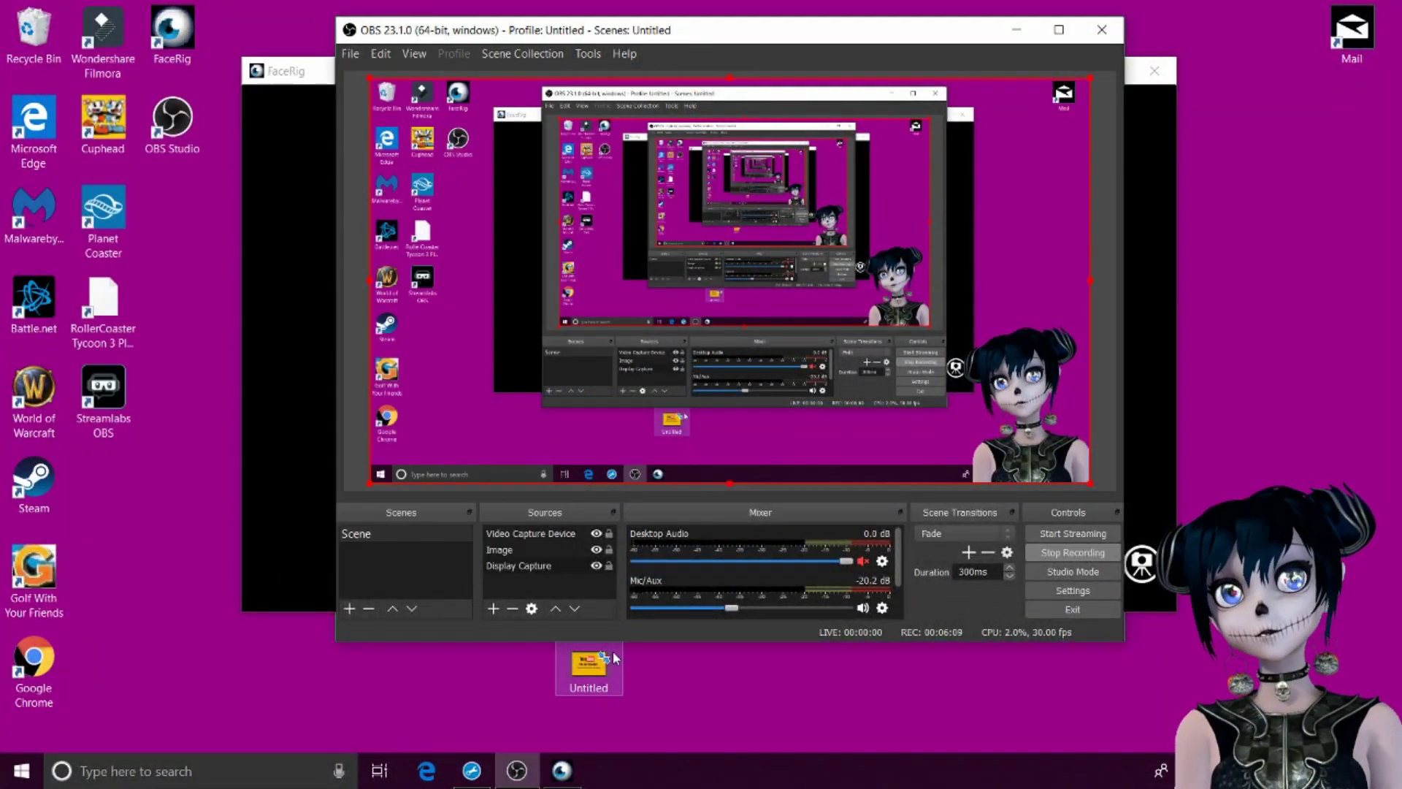